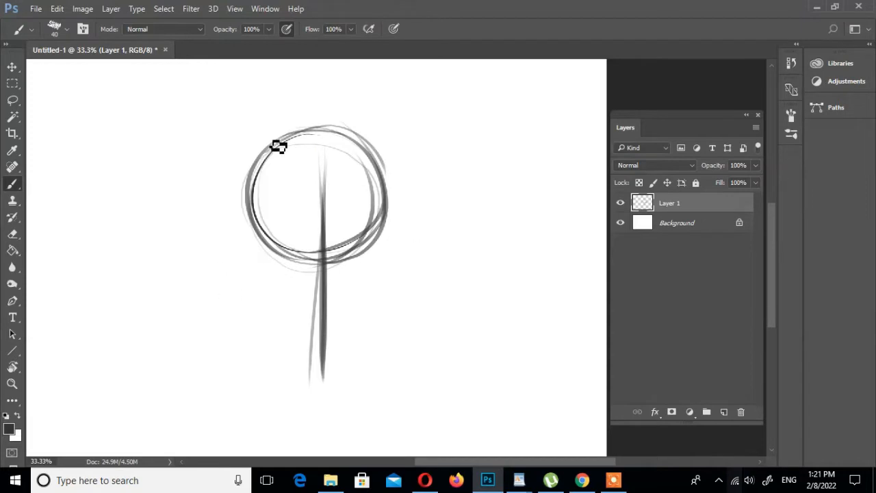
Step: Sketch four curved horizontal guide lines across the lower half of the head circle
left_click_drag(260, 218, 393, 221)
mouse_move(262, 237)
left_mouse_down()
mouse_move(398, 229)
mouse_move(393, 236)
left_mouse_up()
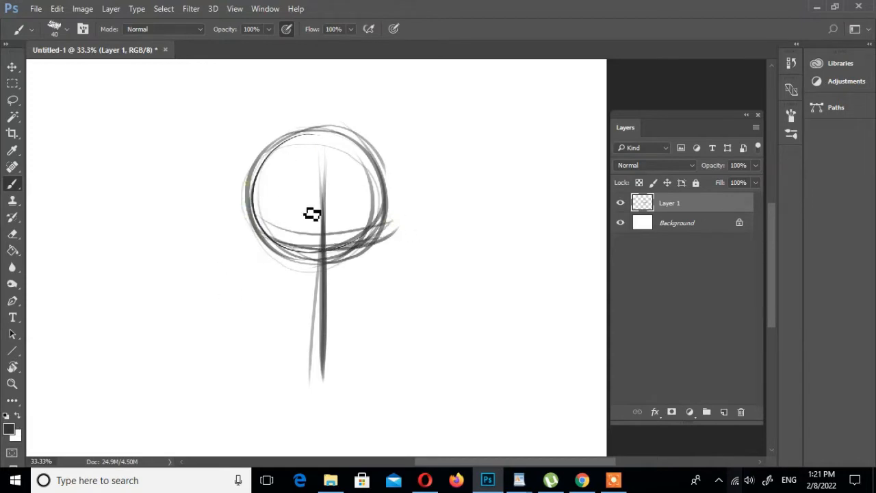
left_click_drag(263, 195, 395, 189)
left_click_drag(261, 211, 373, 215)
Step: Sketch the inner face planes tapering down from the circle into a narrow box, and close the box with cross lines
left_click_drag(257, 224, 292, 277)
mouse_move(248, 221)
left_mouse_down()
mouse_move(295, 305)
mouse_move(287, 351)
left_mouse_up()
left_click_drag(387, 215, 355, 288)
left_click_drag(362, 254, 361, 360)
left_click_drag(279, 252, 287, 345)
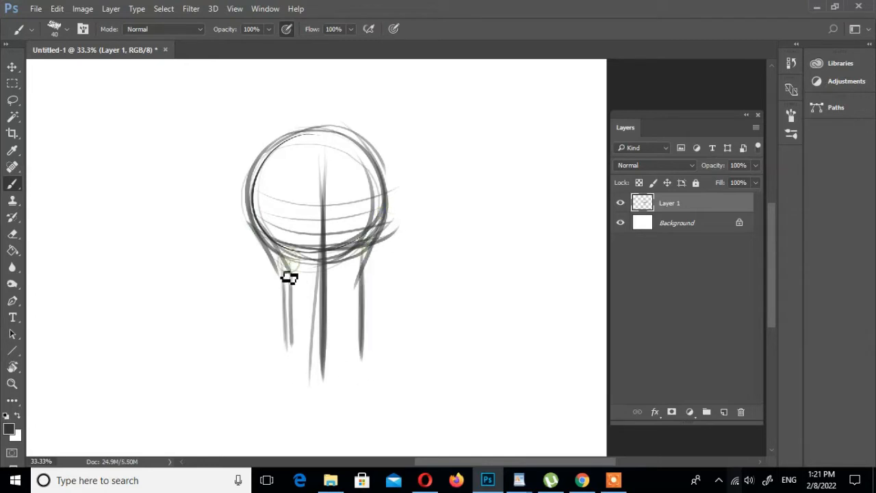
mouse_move(287, 278)
left_mouse_down()
mouse_move(302, 388)
mouse_move(355, 381)
mouse_move(289, 377)
left_mouse_up()
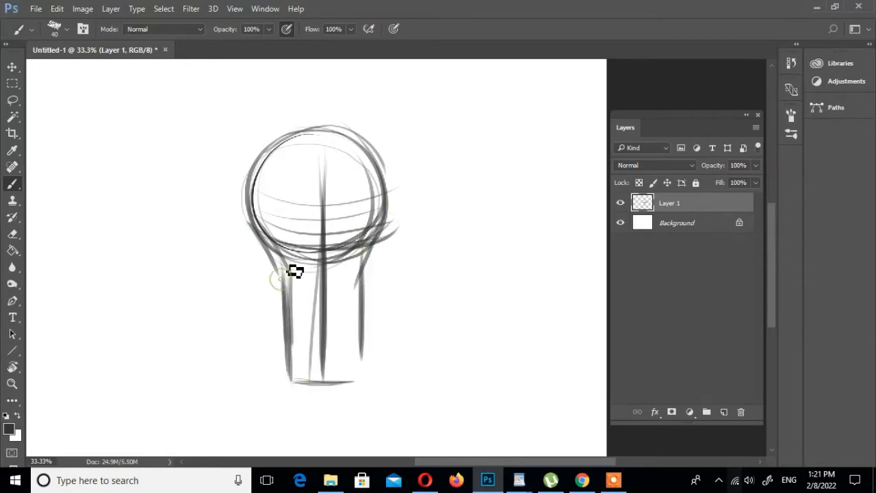
left_click_drag(282, 261, 292, 376)
left_click_drag(361, 271, 360, 373)
left_click_drag(269, 275, 355, 276)
left_click_drag(385, 218, 361, 268)
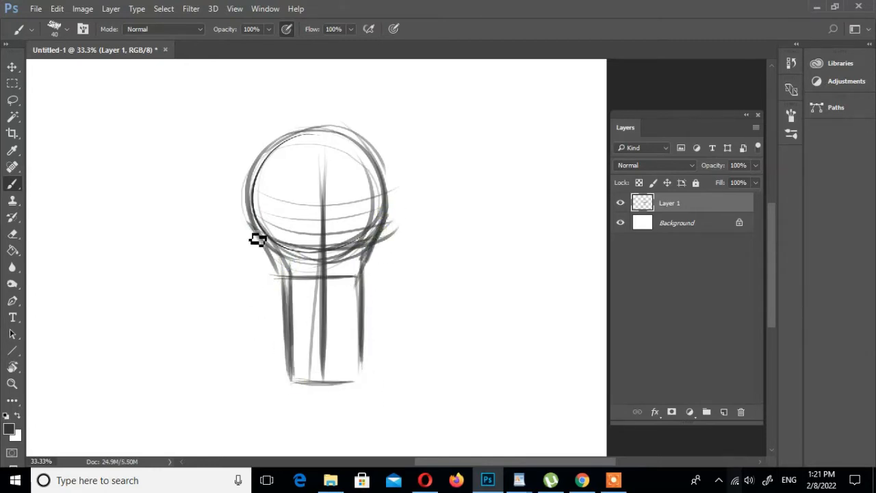
Step: Draw the outer left side of the face, its jaw slant, a horizontal jaw-level guide and the outer right side
mouse_move(254, 218)
left_mouse_down()
mouse_move(259, 279)
mouse_move(263, 216)
mouse_move(260, 320)
left_mouse_up()
left_click_drag(257, 179, 266, 312)
left_click_drag(249, 202, 268, 310)
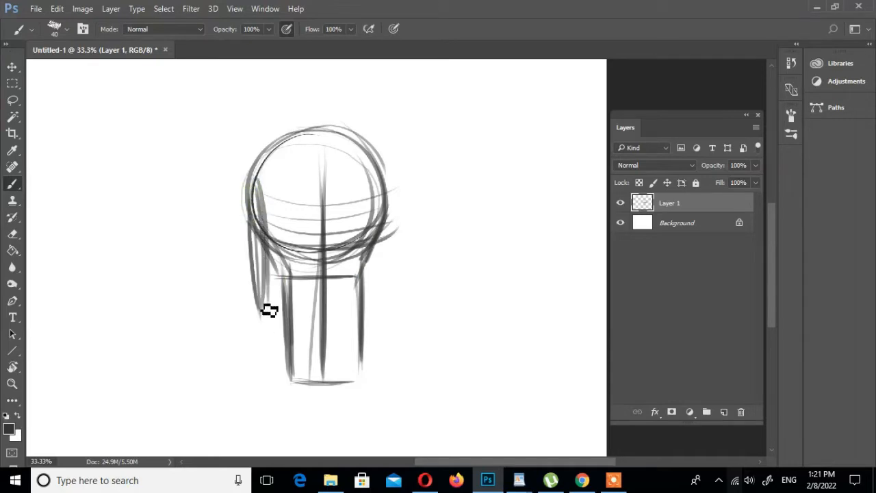
mouse_move(254, 223)
left_mouse_down()
mouse_move(272, 345)
mouse_move(293, 379)
left_mouse_up()
left_click_drag(260, 316, 290, 369)
mouse_move(260, 318)
left_mouse_down()
mouse_move(387, 286)
mouse_move(387, 315)
left_mouse_up()
left_click_drag(385, 185, 386, 314)
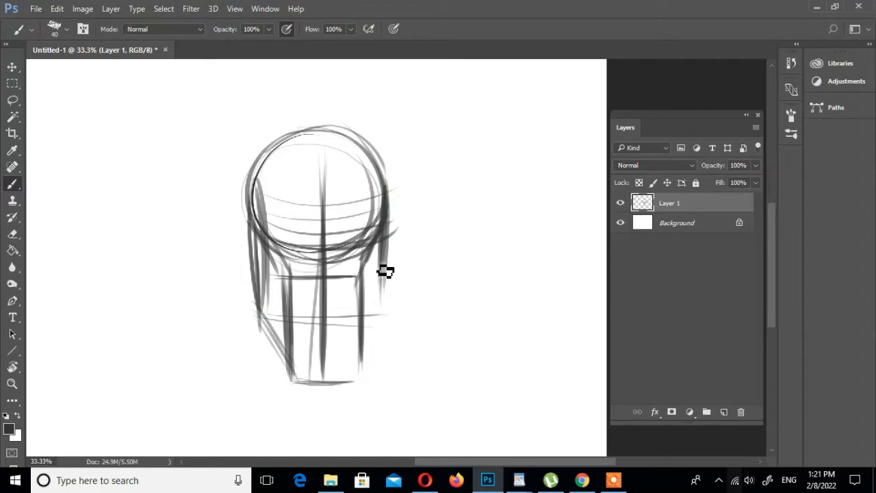
Step: Strengthen the right side of the face and draw both slanted jaw lines down to a flat chin
left_click_drag(385, 271, 385, 312)
mouse_move(384, 312)
left_mouse_down()
mouse_move(363, 375)
mouse_move(252, 305)
mouse_move(386, 307)
left_mouse_up()
left_click_drag(388, 229, 384, 310)
left_click_drag(383, 311, 365, 375)
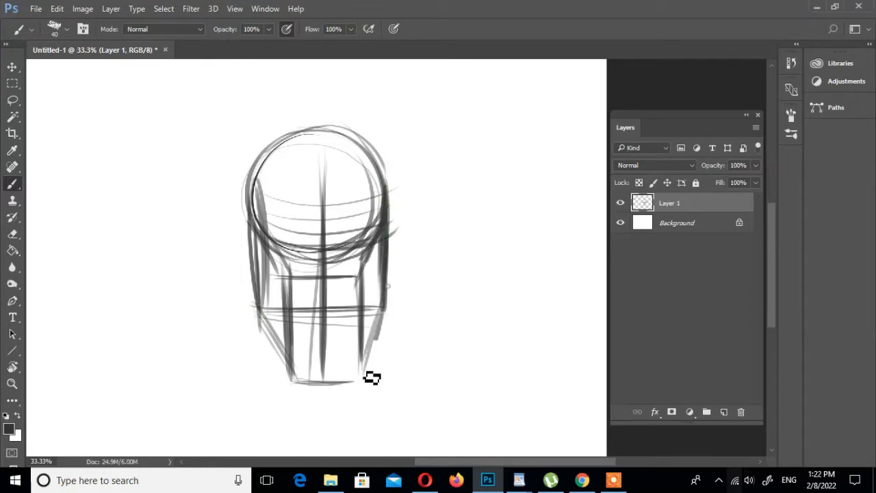
left_click_drag(259, 315, 293, 381)
left_click_drag(388, 297, 359, 382)
left_click_drag(384, 308, 356, 381)
left_click_drag(256, 320, 312, 386)
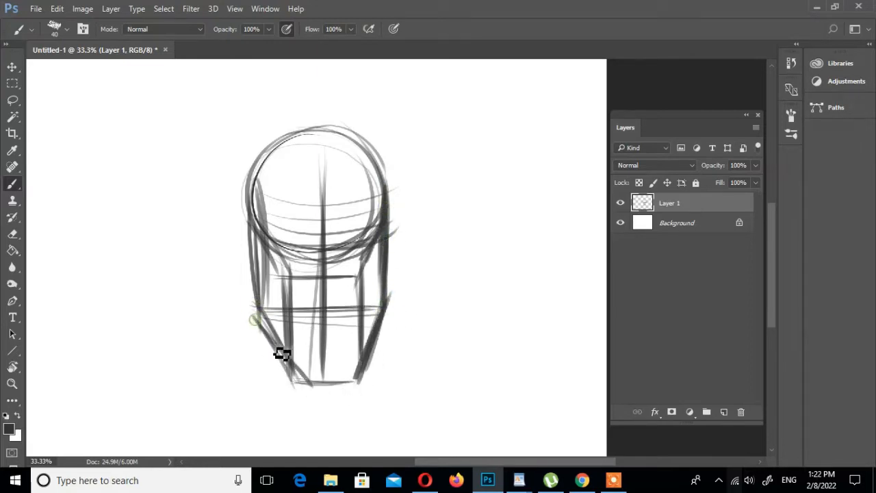
left_click_drag(282, 354, 312, 385)
left_click_drag(294, 380, 355, 382)
Step: Draw heavier vertical centre lines from the top of the skull down to the chin
left_click_drag(312, 134, 324, 356)
left_click_drag(324, 166, 327, 384)
left_click_drag(330, 191, 331, 383)
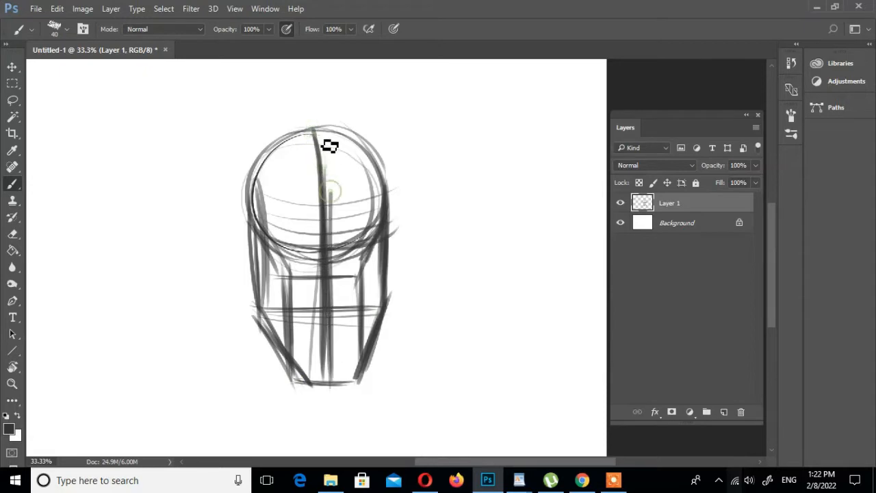
left_click_drag(313, 130, 320, 220)
left_click_drag(333, 130, 336, 347)
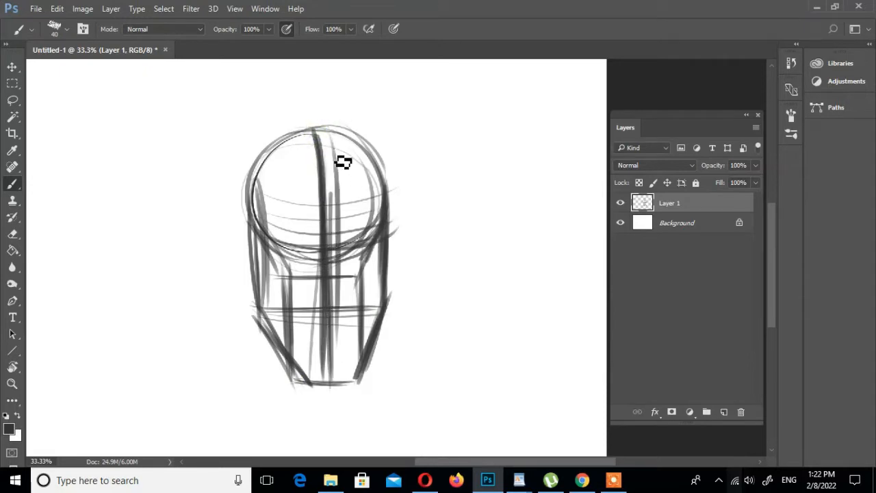
mouse_move(342, 158)
left_mouse_down()
mouse_move(335, 199)
mouse_move(337, 381)
left_mouse_up()
left_click_drag(338, 307, 336, 383)
Step: Reinforce the angled cheek planes and the vertical sides of the lower-face box
left_click_drag(296, 272, 291, 370)
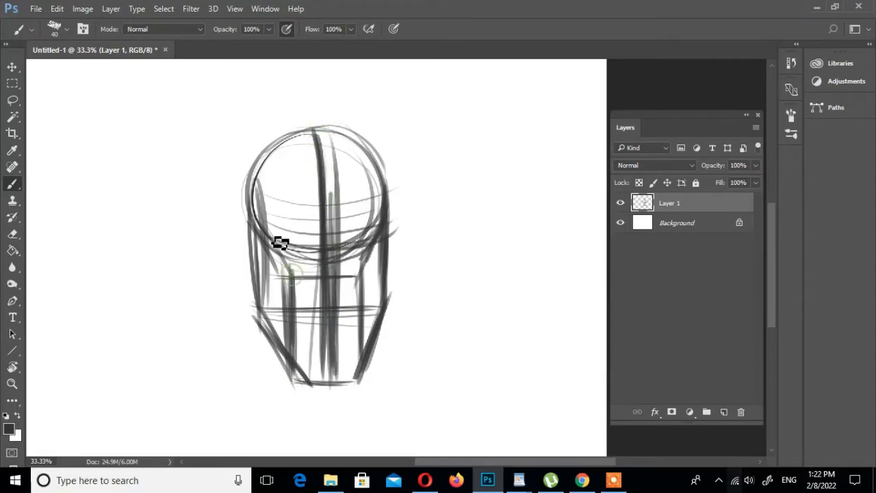
mouse_move(266, 234)
left_mouse_down()
mouse_move(298, 287)
mouse_move(377, 276)
left_mouse_up()
left_click_drag(380, 241, 368, 352)
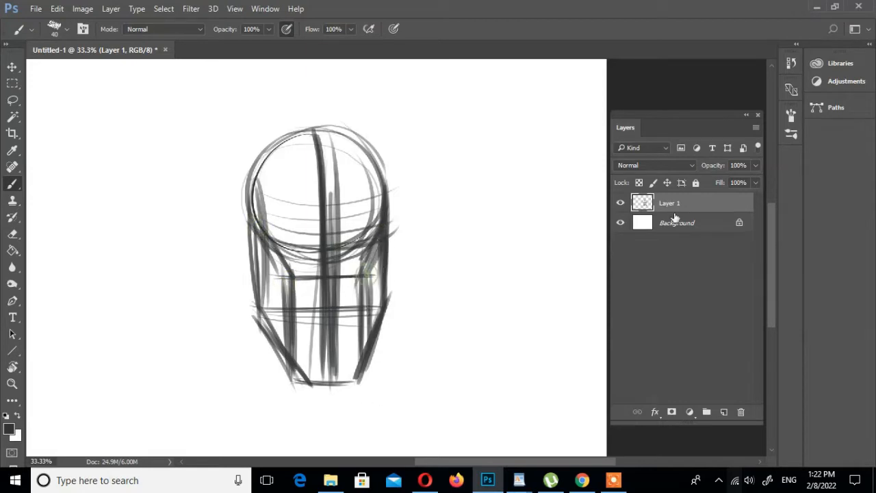
Step: Fade Layer 1 by lowering its fill and add a new layer above it
left_click_drag(728, 181, 559, 192)
left_click(723, 411)
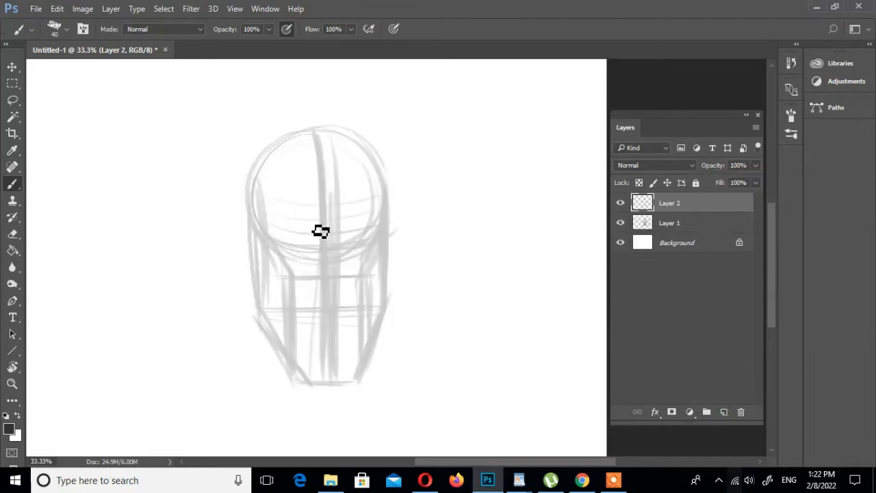
Step: Redraw the curved centre line, the cheek planes and the mouth box on Layer 2 over the faded construction
left_click_drag(314, 130, 336, 380)
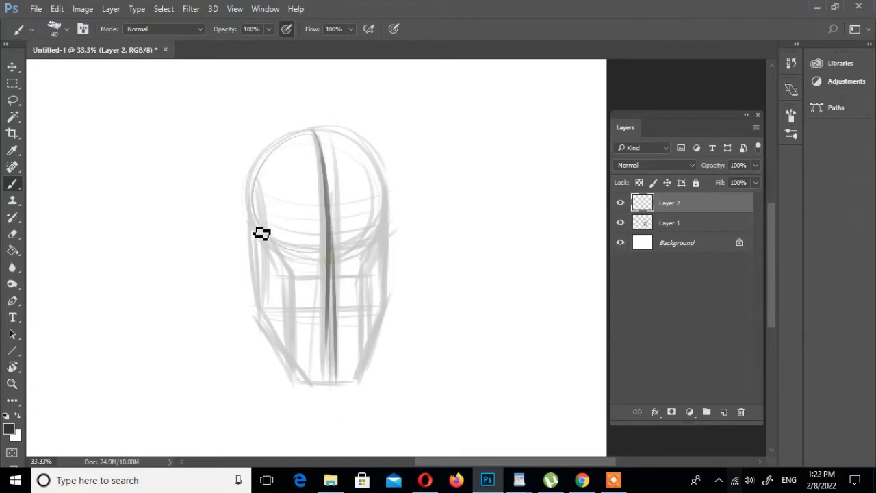
mouse_move(261, 225)
left_mouse_down()
mouse_move(303, 296)
mouse_move(326, 304)
mouse_move(322, 275)
mouse_move(384, 276)
left_mouse_up()
mouse_move(298, 282)
left_mouse_down()
mouse_move(373, 278)
mouse_move(367, 285)
left_mouse_up()
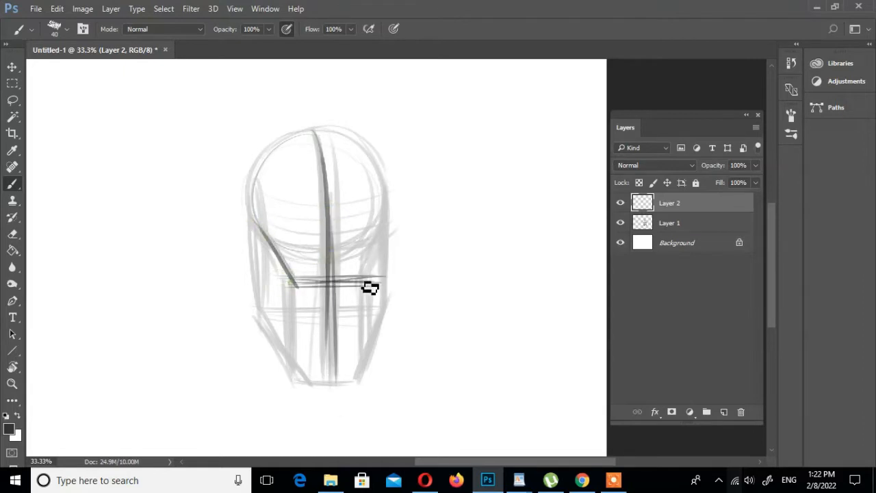
left_click_drag(296, 287, 298, 372)
left_click_drag(368, 282, 370, 357)
left_click_drag(384, 216, 369, 277)
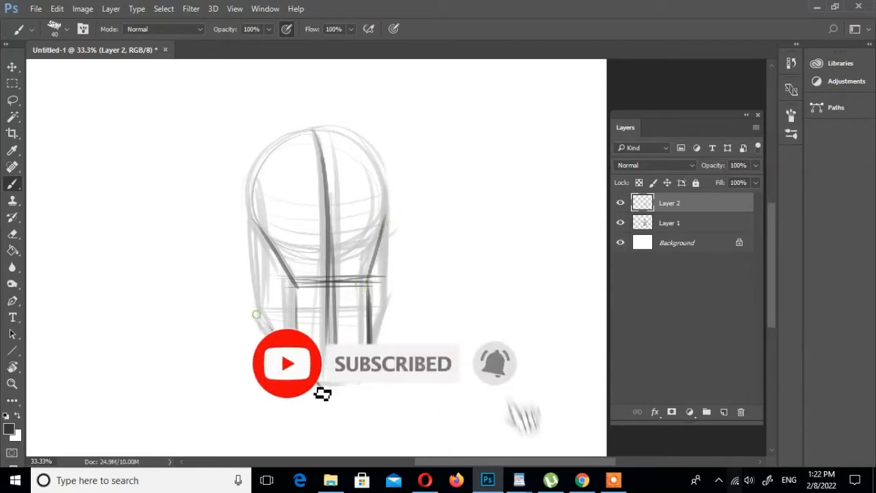
Step: Outline the jaw, chin, face sides and skull over the faded sketch, and draw the curved brow line
mouse_move(386, 211)
left_mouse_down()
mouse_move(383, 311)
mouse_move(359, 380)
left_mouse_up()
left_click_drag(254, 219, 259, 316)
mouse_move(255, 178)
left_mouse_down()
mouse_move(261, 257)
mouse_move(324, 123)
mouse_move(386, 187)
mouse_move(388, 213)
left_mouse_up()
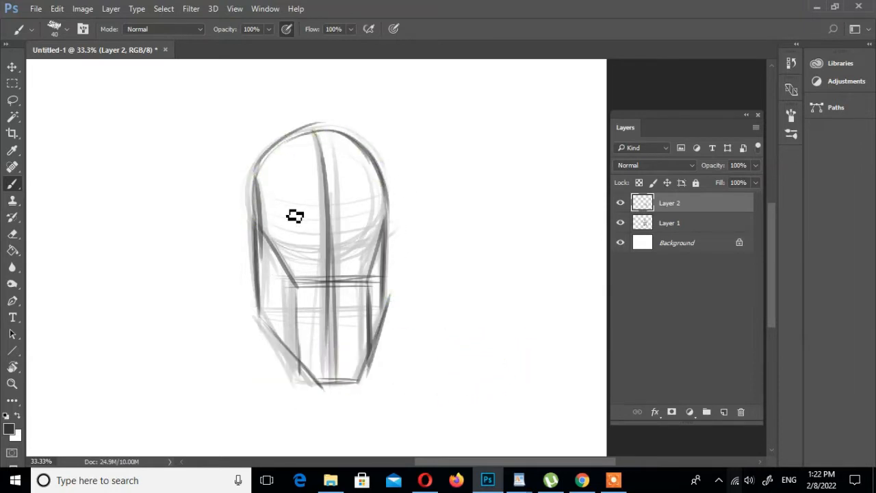
left_click_drag(253, 234, 409, 215)
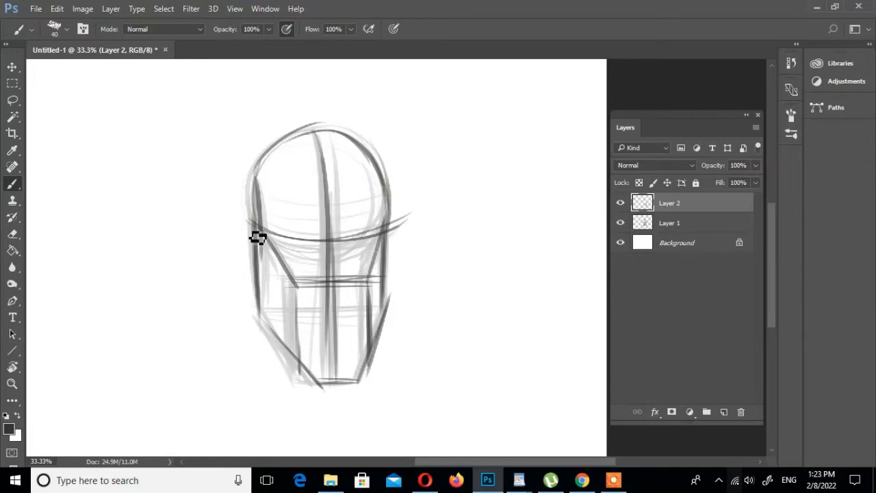
left_click_drag(263, 161, 260, 307)
Step: Double the brow curve and draw a wedge-shaped nose from the brow, with an angular base and side planes
mouse_move(249, 221)
left_mouse_down()
mouse_move(365, 239)
mouse_move(344, 306)
left_mouse_up()
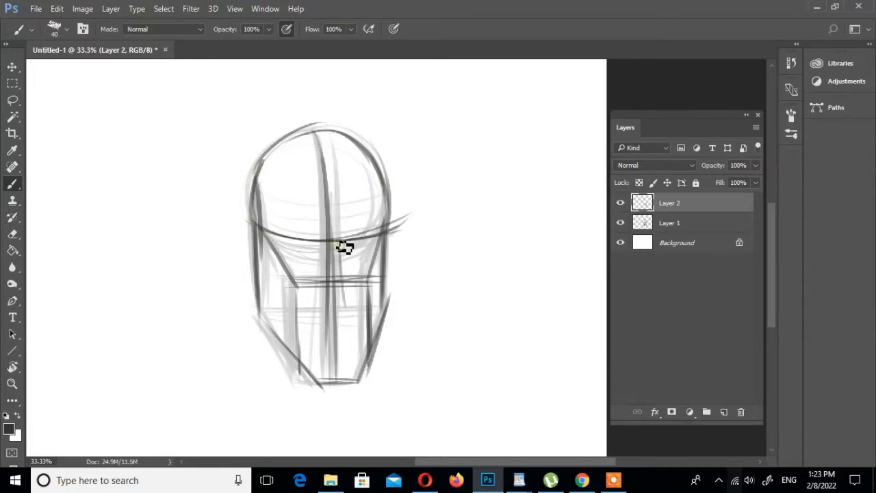
left_click_drag(345, 230, 339, 316)
left_click_drag(333, 230, 328, 325)
mouse_move(259, 240)
left_mouse_down()
mouse_move(371, 244)
mouse_move(345, 321)
left_mouse_up()
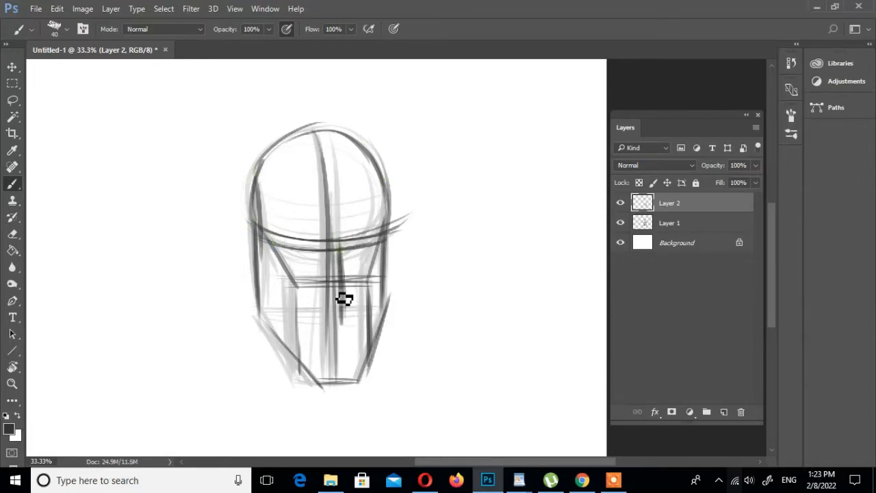
mouse_move(334, 247)
left_mouse_down()
mouse_move(322, 320)
mouse_move(336, 326)
left_mouse_up()
mouse_move(336, 249)
left_mouse_down()
mouse_move(340, 324)
mouse_move(313, 314)
left_mouse_up()
left_click_drag(315, 315, 338, 329)
left_click_drag(338, 241, 352, 307)
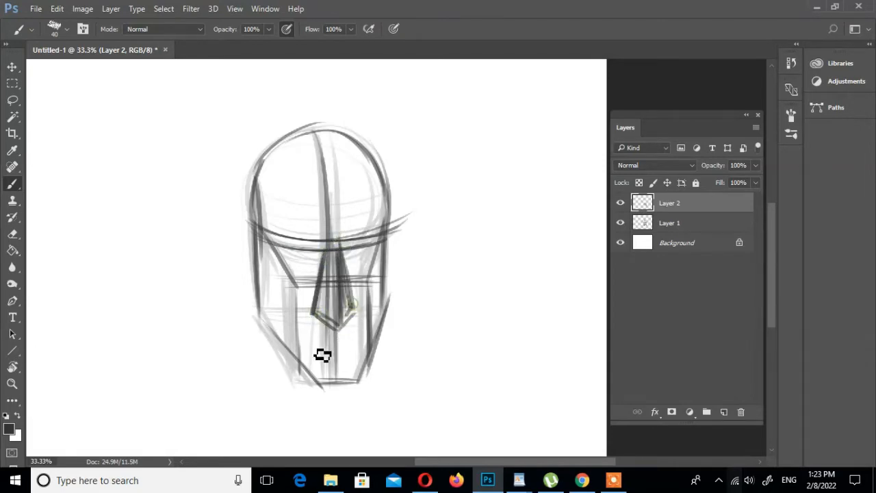
Step: Draw the mouth line under the nose, and darken the right jaw and the lower brow edge
mouse_move(324, 340)
left_mouse_down()
mouse_move(360, 338)
mouse_move(306, 340)
left_mouse_up()
left_click_drag(387, 294, 350, 383)
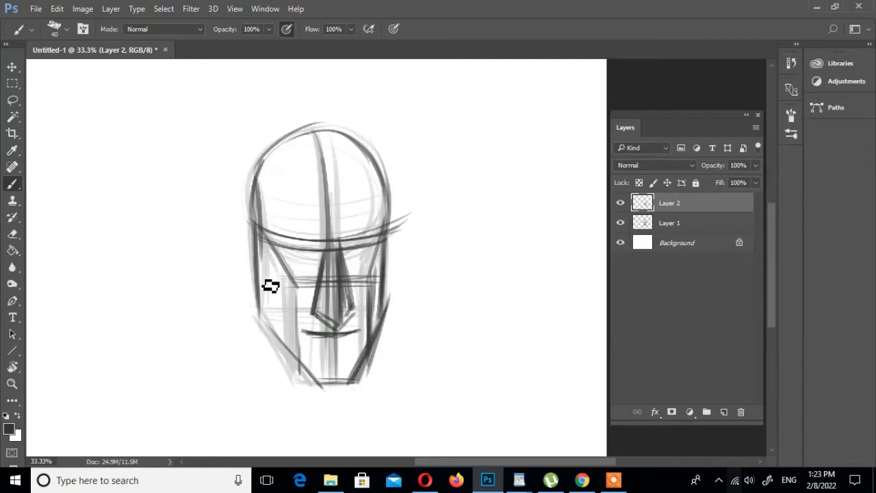
left_click_drag(276, 247, 375, 258)
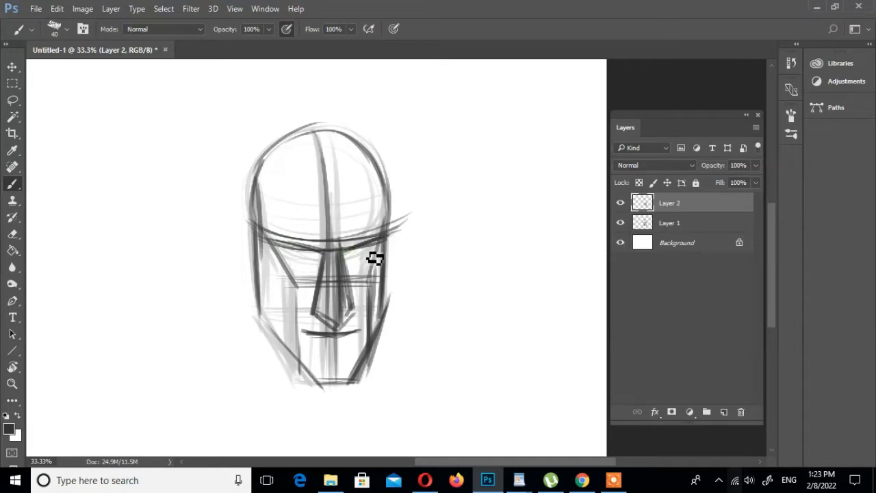
Step: Darken the cheekbone lines, the left cheek plane and the jaw edges on both sides of the face
left_click_drag(260, 236, 296, 325)
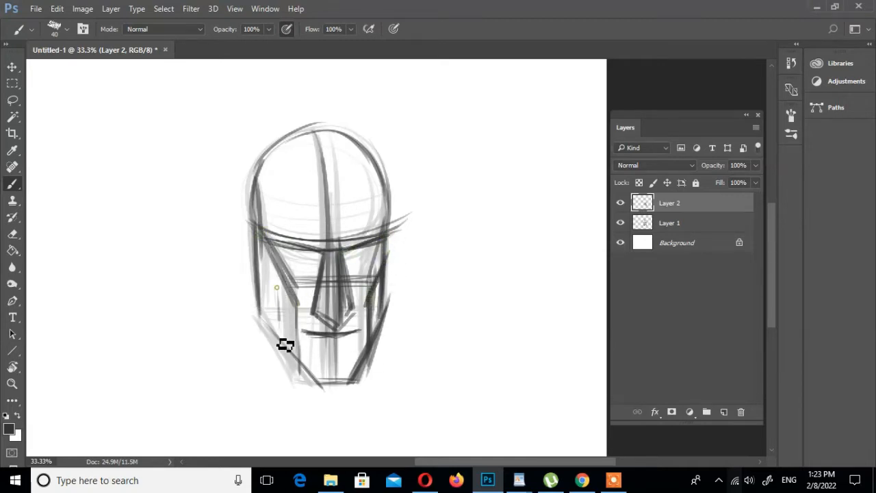
left_click_drag(287, 287, 301, 373)
mouse_move(256, 278)
left_mouse_down()
mouse_move(262, 325)
mouse_move(317, 384)
left_mouse_up()
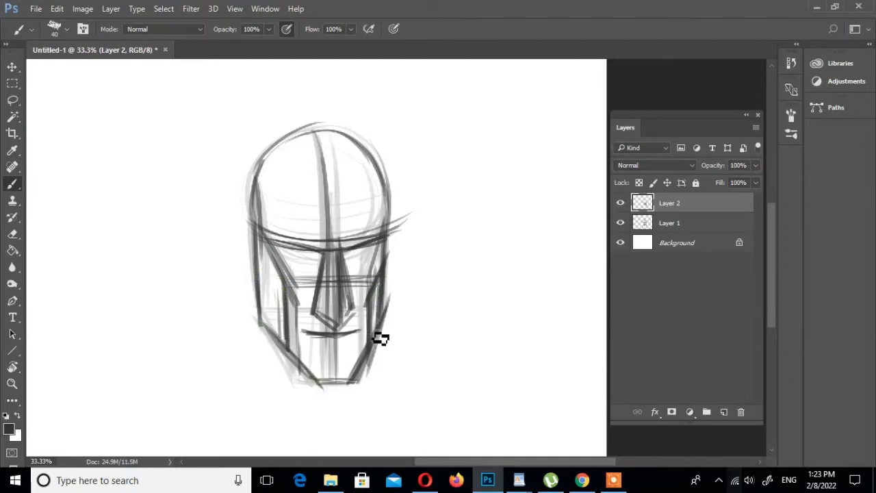
left_click_drag(379, 338, 344, 381)
left_click_drag(261, 328, 315, 387)
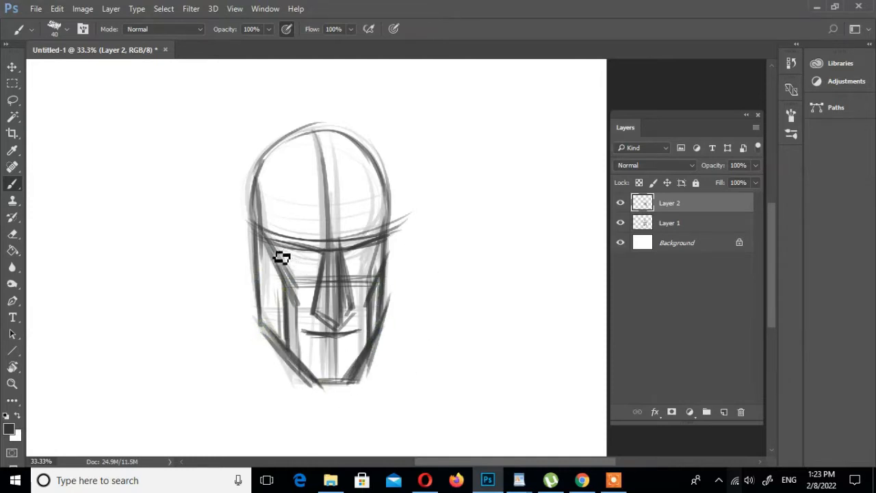
Step: Shade the eyes under a heavy brow and thicken the nose base and lips
mouse_move(281, 252)
left_mouse_down()
mouse_move(357, 261)
mouse_move(378, 248)
left_mouse_up()
mouse_move(308, 275)
left_mouse_down()
mouse_move(323, 272)
mouse_move(297, 267)
left_mouse_up()
mouse_move(352, 272)
left_mouse_down()
mouse_move(373, 257)
mouse_move(349, 270)
mouse_move(326, 256)
mouse_move(396, 245)
left_mouse_up()
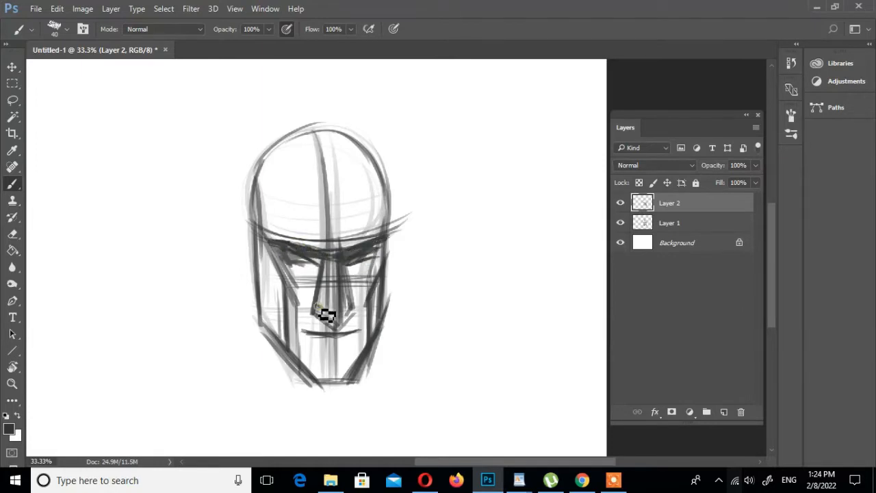
mouse_move(323, 312)
left_mouse_down()
mouse_move(342, 332)
mouse_move(344, 260)
mouse_move(353, 314)
mouse_move(341, 331)
mouse_move(353, 304)
left_mouse_up()
mouse_move(305, 332)
left_mouse_down()
mouse_move(342, 335)
mouse_move(345, 351)
mouse_move(310, 334)
left_mouse_up()
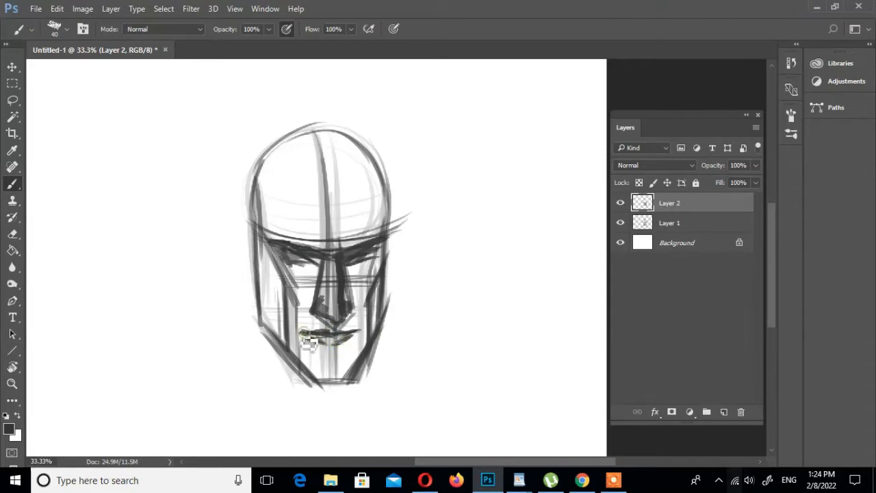
Step: Pick a darker near-black foreground colour and deepen the eyes, nose and lips with it
left_click(9, 429)
left_click(494, 239)
left_click(776, 79)
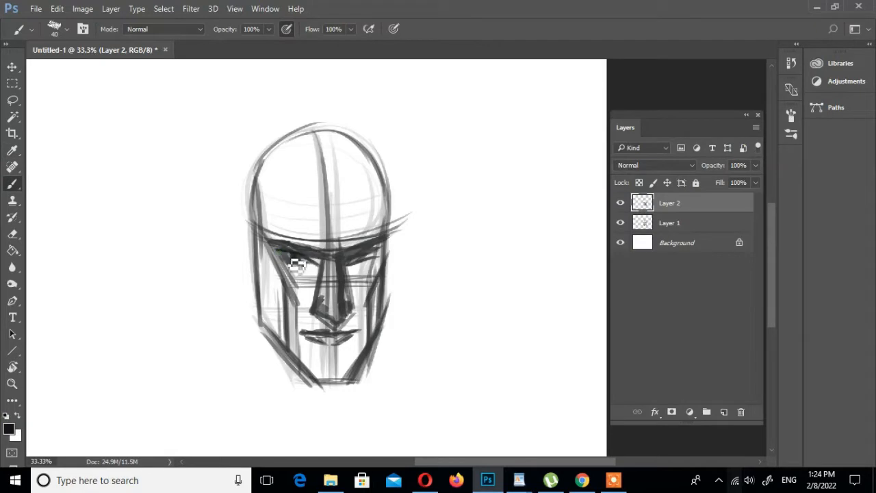
left_click_drag(293, 262, 368, 255)
mouse_move(319, 305)
left_mouse_down()
mouse_move(335, 324)
mouse_move(353, 308)
left_mouse_up()
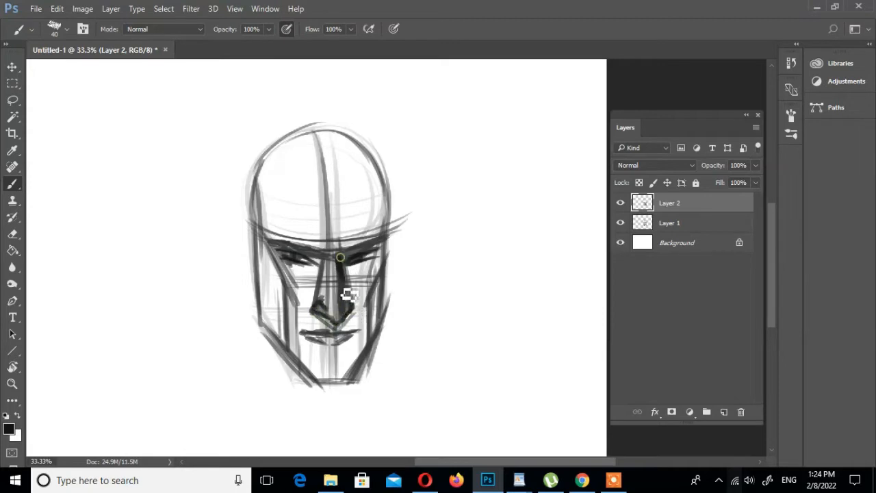
left_click_drag(336, 256, 340, 298)
mouse_move(301, 332)
left_mouse_down()
mouse_move(360, 331)
mouse_move(349, 340)
left_mouse_up()
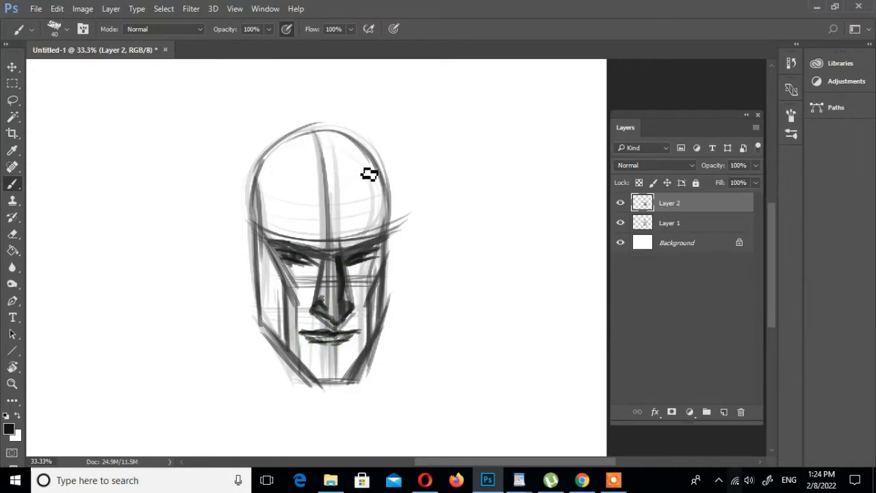
Step: Sketch the front hairline strands on the forehead and draw an ear on each side of the head
left_click_drag(366, 165, 306, 209)
left_click_drag(338, 165, 306, 209)
mouse_move(266, 177)
left_mouse_down()
mouse_move(312, 183)
mouse_move(258, 212)
mouse_move(242, 257)
left_mouse_up()
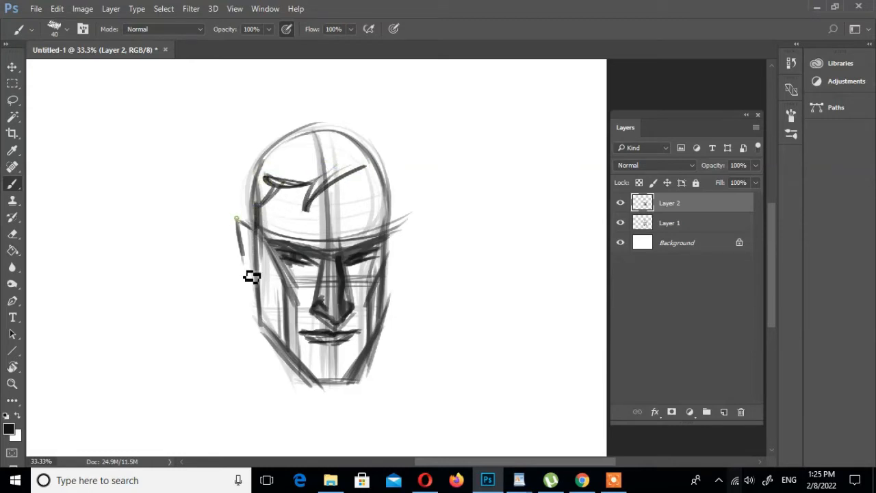
mouse_move(236, 215)
left_mouse_down()
mouse_move(254, 229)
mouse_move(253, 260)
mouse_move(243, 263)
mouse_move(255, 285)
left_mouse_up()
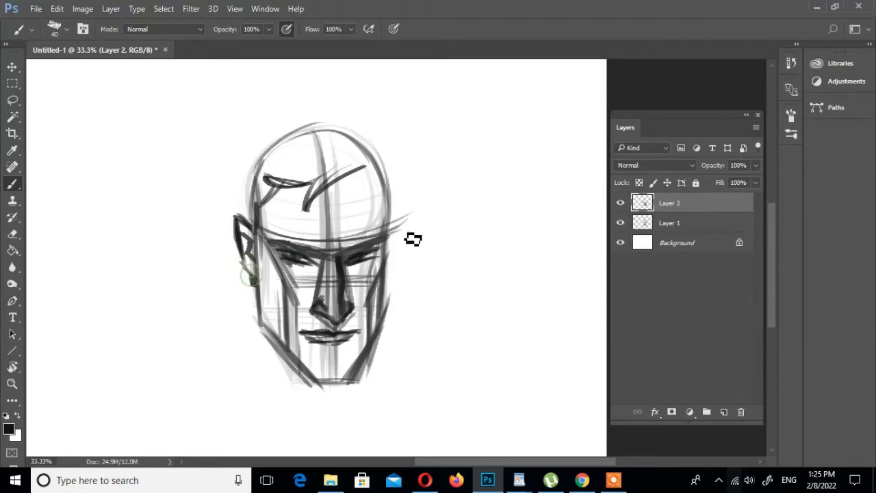
left_click_drag(395, 227, 388, 268)
Step: Sketch the hair outline up the left temple and over the crown, with curved strands sweeping into the forelock
left_click_drag(253, 168, 256, 223)
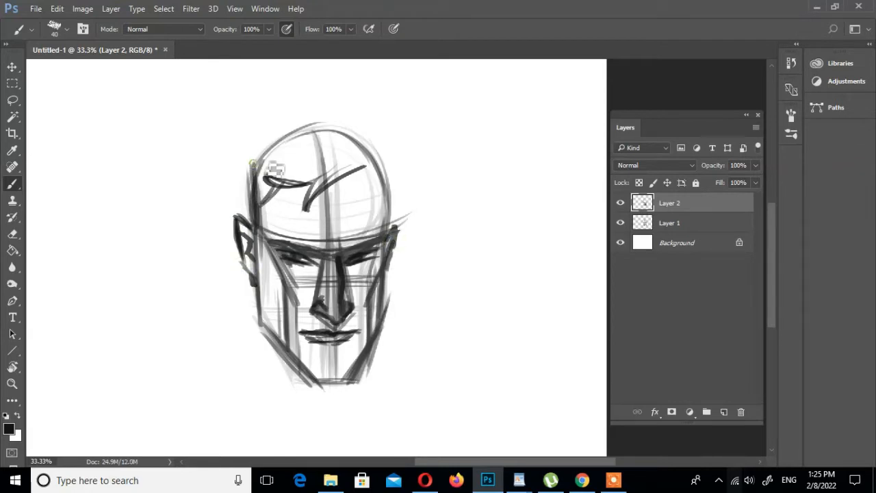
left_click_drag(252, 150, 306, 124)
left_click_drag(252, 166, 330, 136)
mouse_move(264, 174)
left_mouse_down()
mouse_move(313, 143)
mouse_move(264, 179)
left_mouse_up()
left_click_drag(257, 155, 255, 209)
mouse_move(268, 139)
left_mouse_down()
mouse_move(347, 124)
mouse_move(354, 161)
mouse_move(334, 176)
left_mouse_up()
left_click_drag(342, 156, 296, 174)
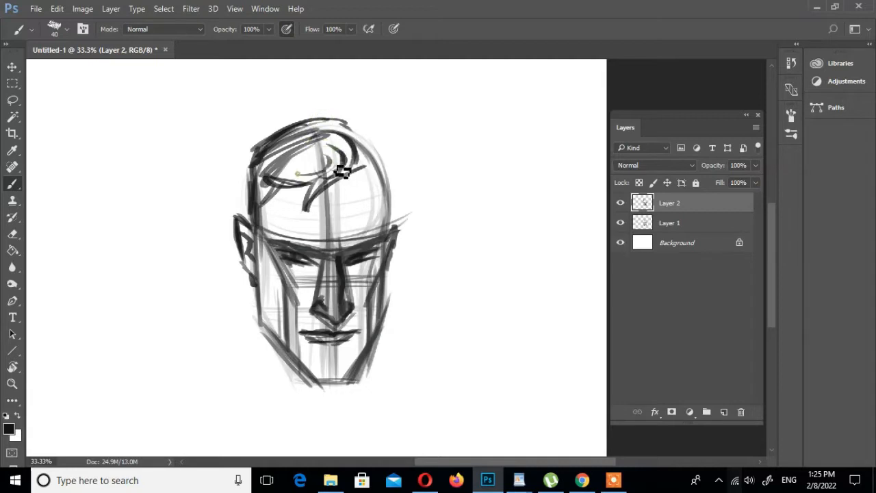
Step: Sketch the hair on the right temple and crown, and darken the right edge of the face
mouse_move(370, 163)
left_mouse_down()
mouse_move(370, 178)
mouse_move(379, 178)
left_mouse_up()
mouse_move(381, 164)
left_mouse_down()
mouse_move(390, 203)
mouse_move(401, 182)
left_mouse_up()
mouse_move(347, 123)
left_mouse_down()
mouse_move(373, 141)
mouse_move(384, 165)
mouse_move(395, 228)
mouse_move(384, 322)
left_mouse_up()
left_click_drag(395, 274, 387, 329)
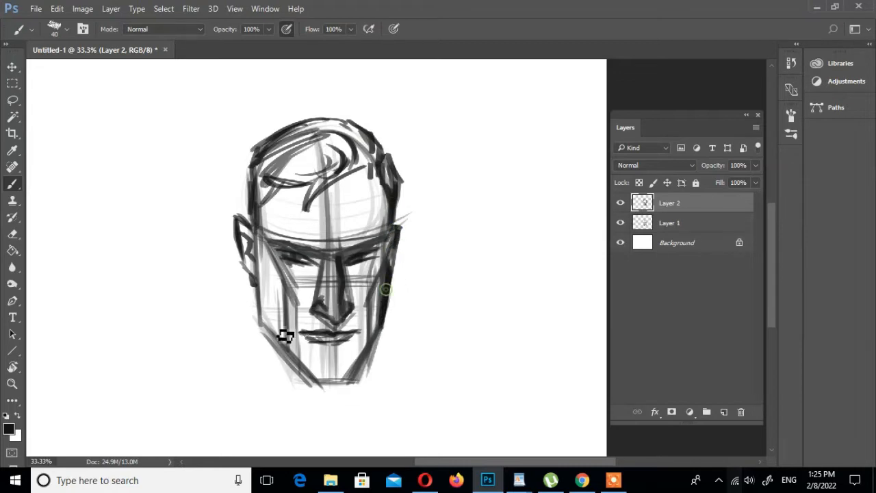
Step: Draw the neck, the open shirt collar and the left shoulder line beneath the jaw
mouse_move(259, 321)
left_mouse_down()
mouse_move(253, 366)
mouse_move(195, 411)
mouse_move(166, 419)
left_mouse_up()
mouse_move(257, 316)
left_mouse_down()
mouse_move(248, 381)
mouse_move(311, 382)
mouse_move(331, 402)
left_mouse_up()
mouse_move(260, 333)
left_mouse_down()
mouse_move(277, 397)
mouse_move(305, 417)
mouse_move(333, 403)
mouse_move(357, 411)
left_mouse_up()
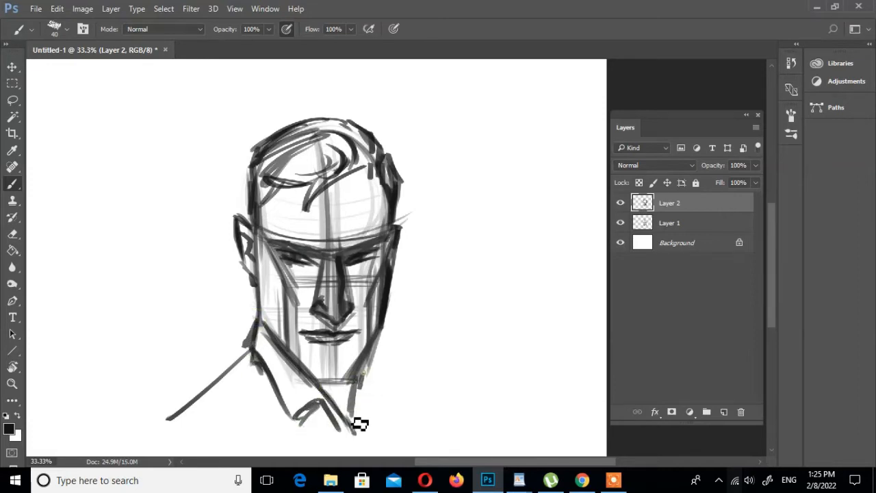
left_click_drag(363, 373, 357, 424)
left_click_drag(367, 393, 394, 444)
mouse_move(251, 348)
left_mouse_down()
mouse_move(192, 411)
mouse_move(142, 434)
left_mouse_up()
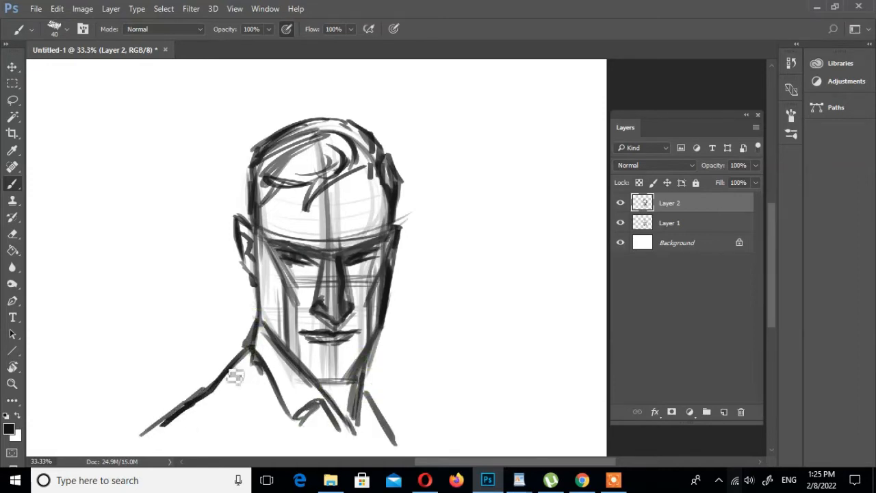
Step: Add crease lines across the forehead and darken the right temple hair and the forelock strands
left_click_drag(255, 229, 281, 250)
mouse_move(383, 249)
left_mouse_down()
mouse_move(350, 248)
mouse_move(339, 257)
mouse_move(336, 237)
mouse_move(342, 240)
mouse_move(303, 240)
mouse_move(395, 219)
left_mouse_up()
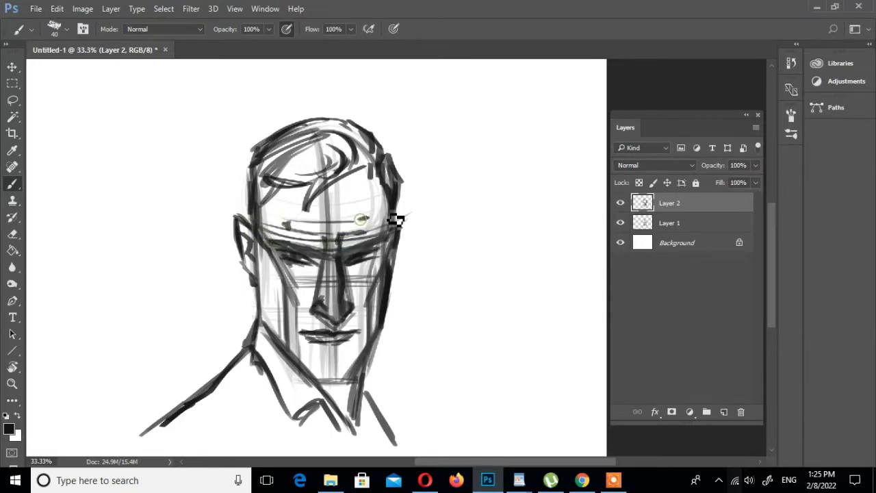
left_click_drag(393, 182, 395, 205)
left_click_drag(360, 167, 307, 207)
left_click_drag(267, 180, 318, 179)
left_click_drag(288, 159, 314, 170)
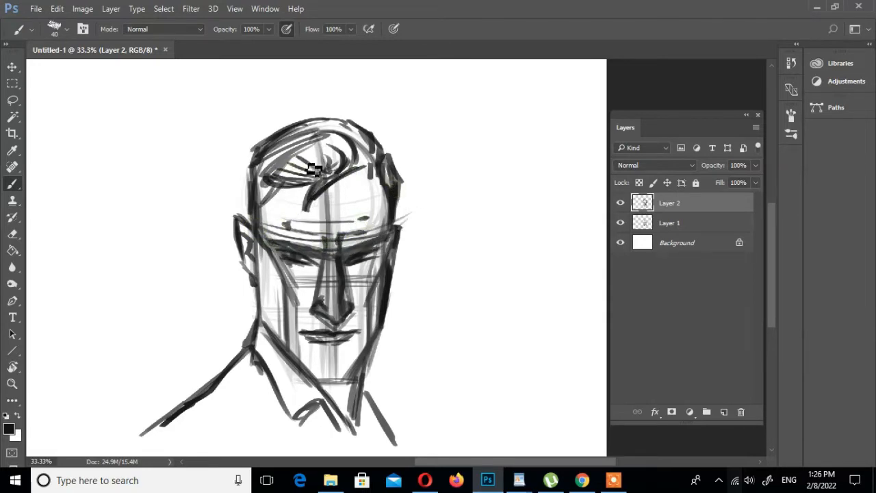
Step: Darken the right side of the face, the right jaw edge and the chin line
left_click_drag(394, 219, 391, 280)
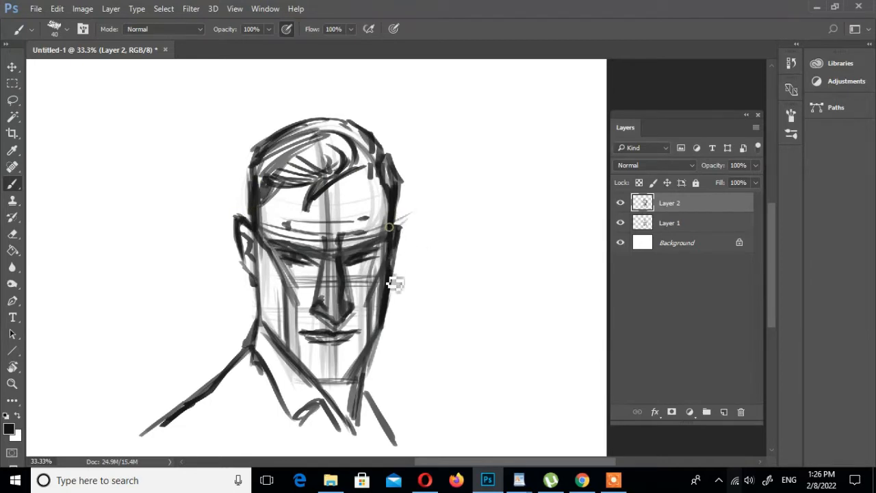
left_click_drag(381, 329, 356, 374)
mouse_move(290, 356)
left_mouse_down()
mouse_move(323, 384)
mouse_move(354, 380)
mouse_move(331, 381)
left_mouse_up()
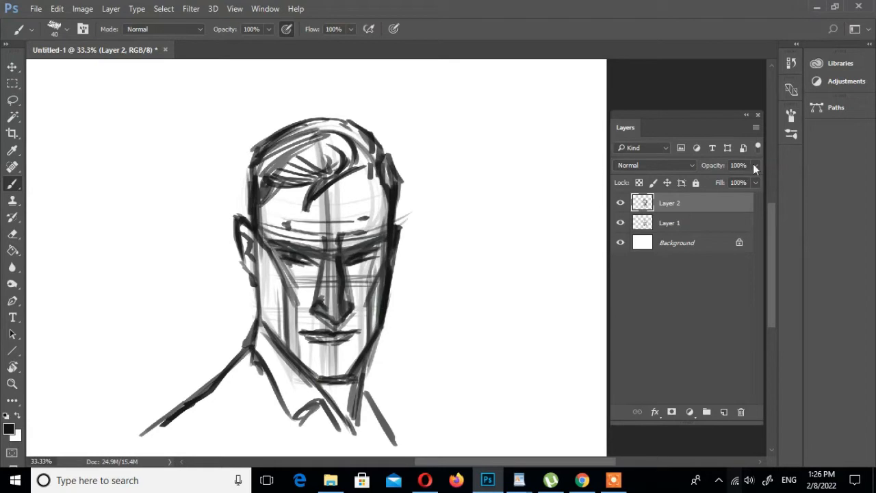
Step: Lower Layer 2's opacity to 30% and hide Layer 1 so the sketch serves as a faint guide for inking
left_click_drag(755, 167, 713, 181)
left_click(619, 222)
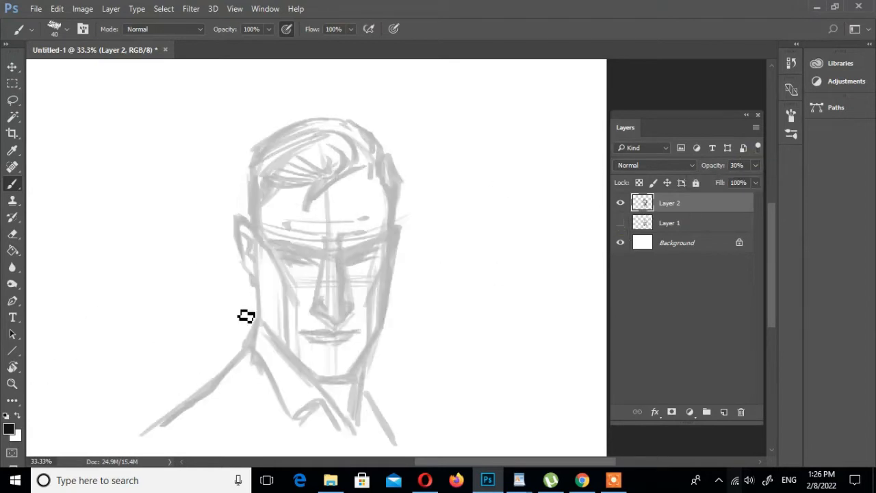
left_click(12, 384)
left_click(328, 303)
left_click(12, 185)
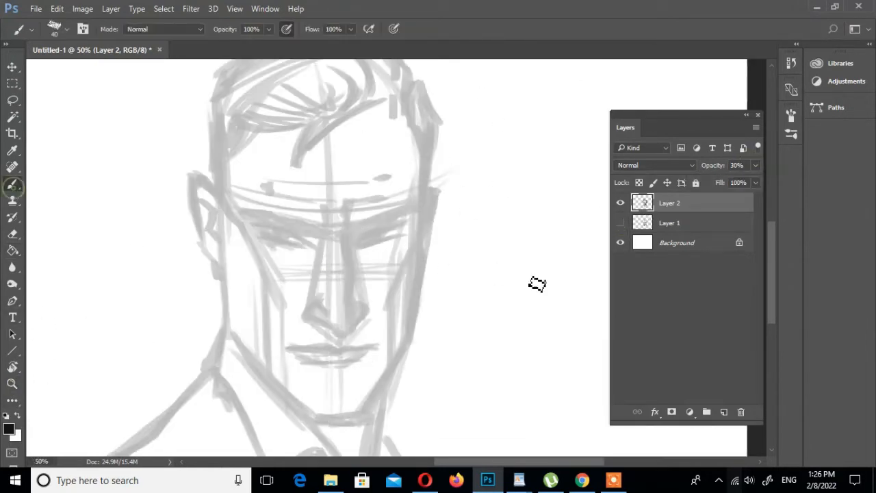
Step: Add a new layer above Layer 2 and set the foreground colour to pure black, 000000
left_click(724, 412)
left_click(9, 428)
left_click_drag(510, 240, 409, 315)
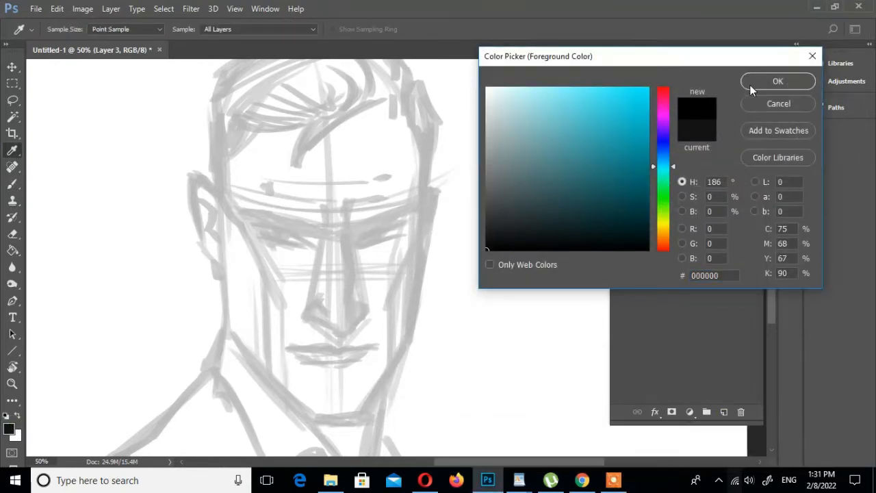
left_click(750, 85)
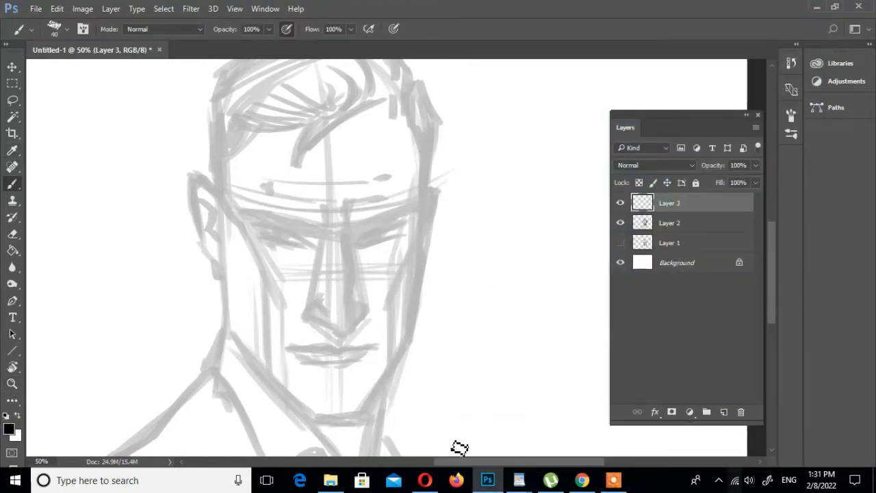
Step: Add another layer, turn off pen pressure for opacity and undo the test brush strokes
key("ctrl+shift+alt+n")
left_click_drag(246, 212, 311, 236)
key("z")
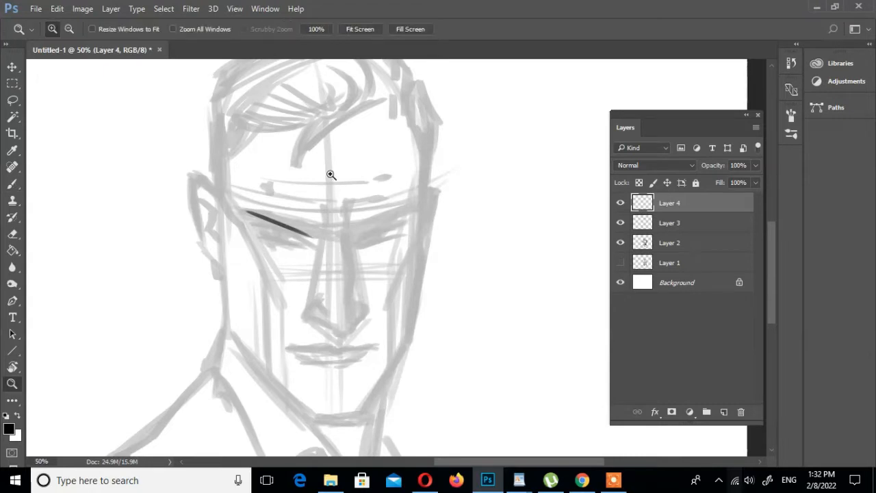
left_click(13, 184)
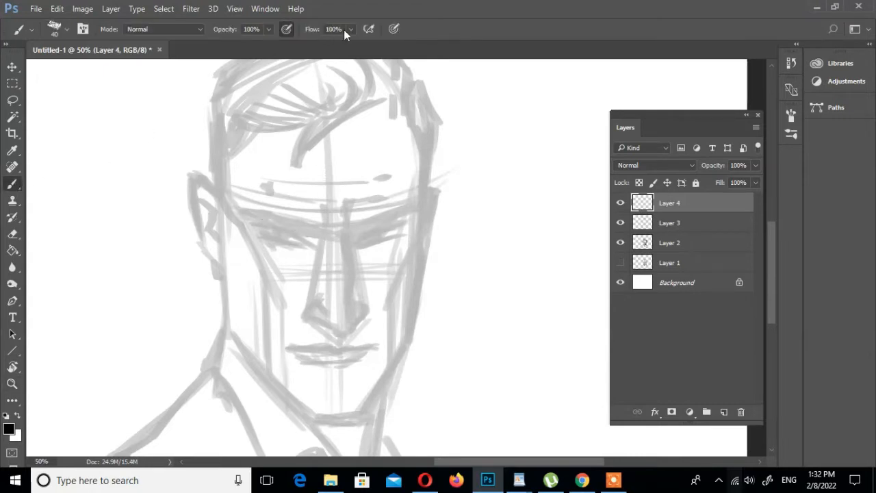
left_click_drag(244, 212, 305, 225)
left_click_drag(456, 100, 468, 226)
key("ctrl+z")
Step: Add Layer 5, switch to the size 63 brush preset and undo the test strokes
left_click(723, 410)
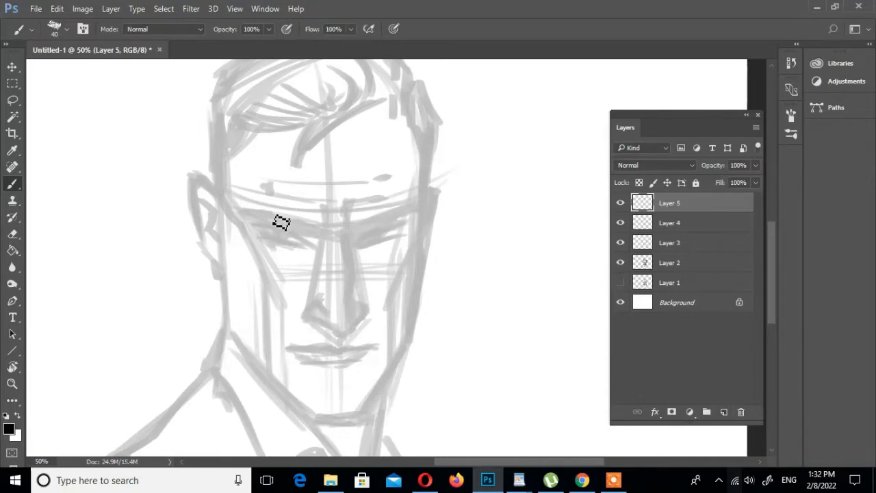
left_click_drag(121, 161, 176, 223)
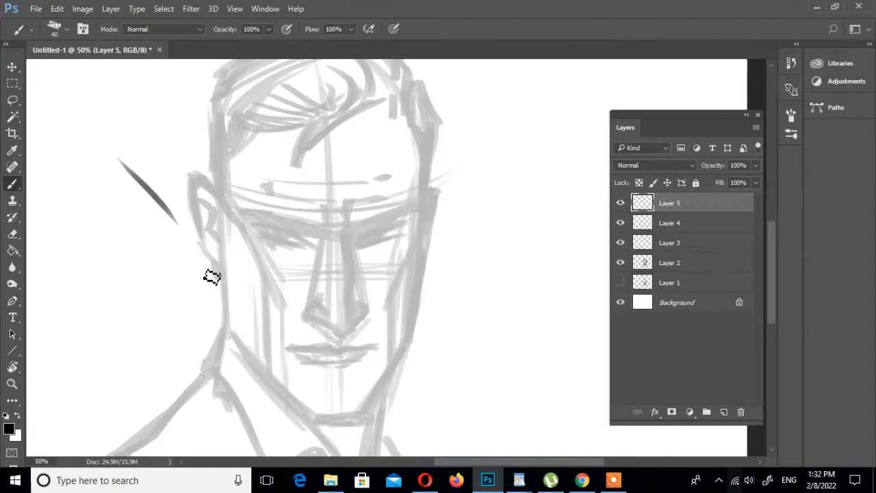
key("ctrl+z")
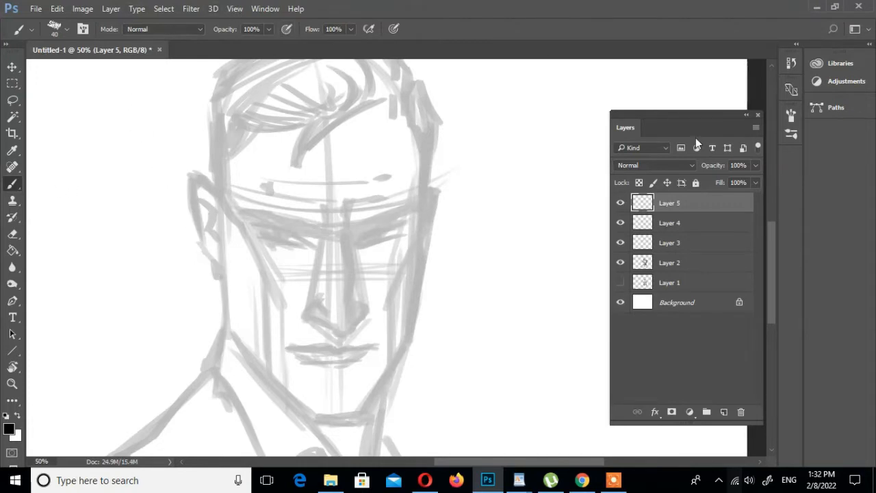
left_click(66, 30)
left_click(85, 339)
left_click_drag(243, 207, 331, 237)
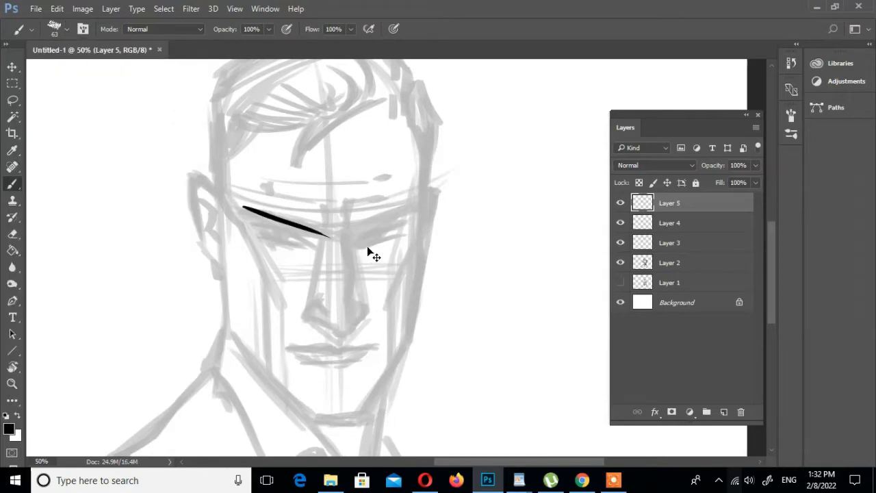
key("ctrl+z")
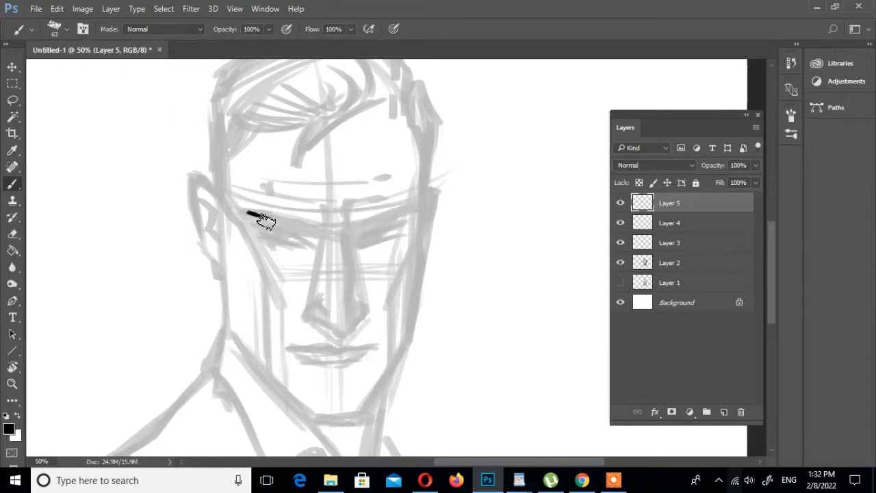
Step: Ink both eyebrows and eyes in solid black over the sketch, redoing the strokes of the right eye
mouse_move(260, 217)
left_mouse_down()
mouse_move(316, 234)
mouse_move(405, 214)
left_mouse_up()
left_click_drag(350, 236, 412, 213)
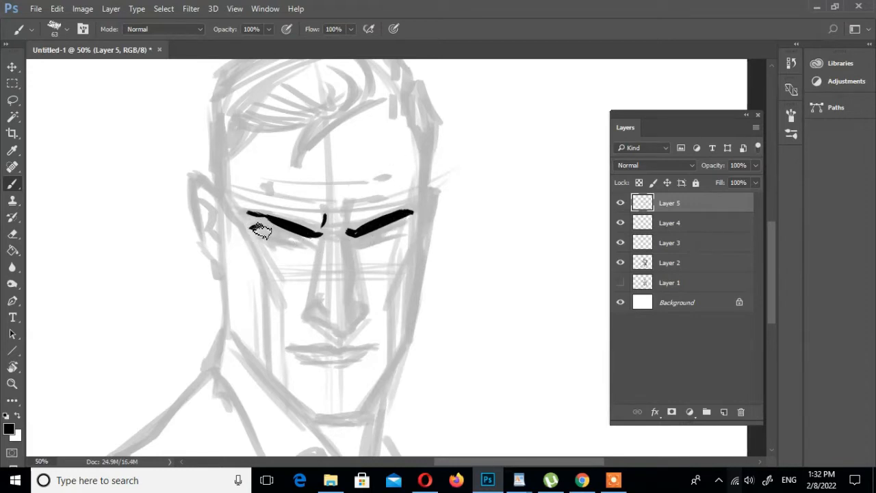
mouse_move(262, 236)
left_mouse_down()
mouse_move(314, 243)
mouse_move(412, 214)
left_mouse_up()
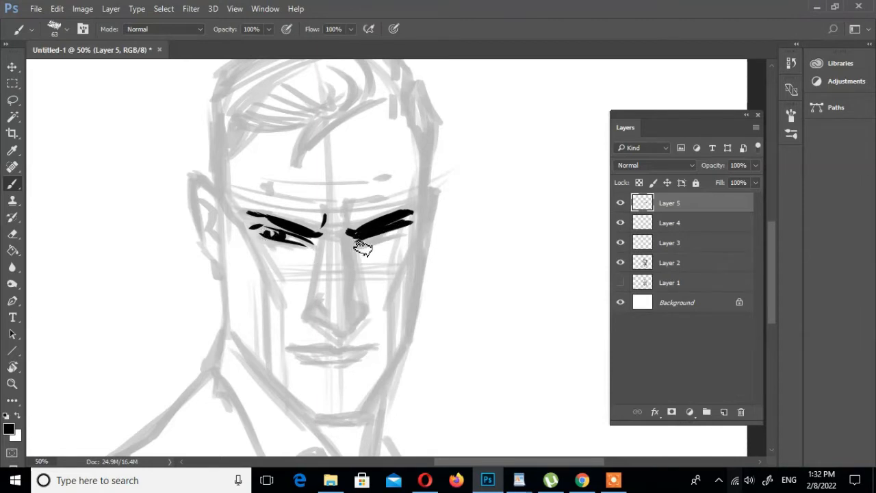
key("ctrl+z")
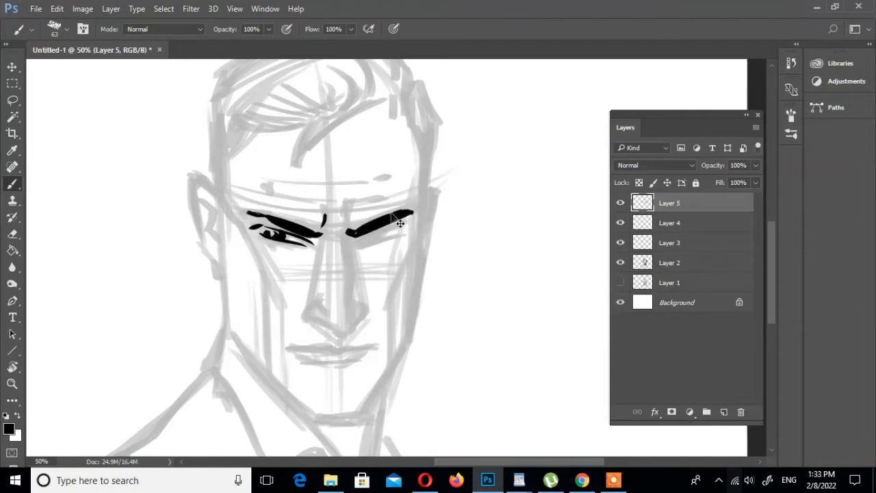
left_click_drag(349, 234, 412, 215)
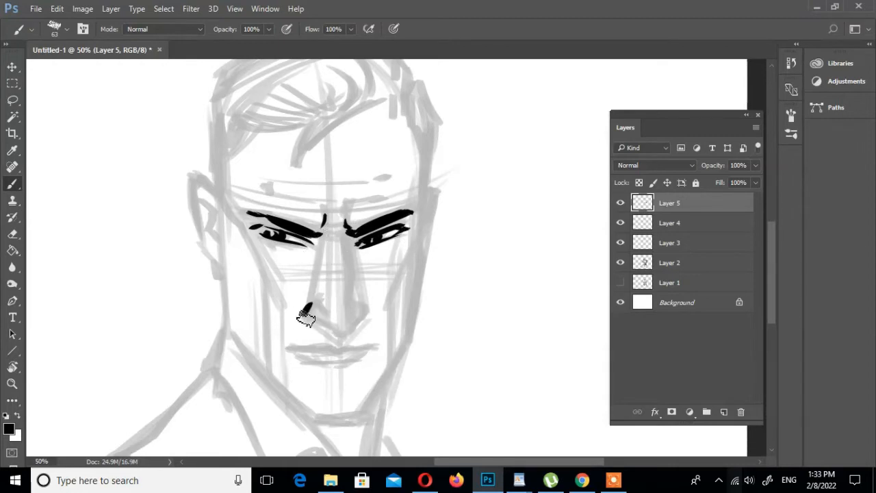
Step: Ink the nostrils, nose base and shadowed side of the nose, plus the mouth line and lower lip shadow
left_click_drag(314, 319, 344, 332)
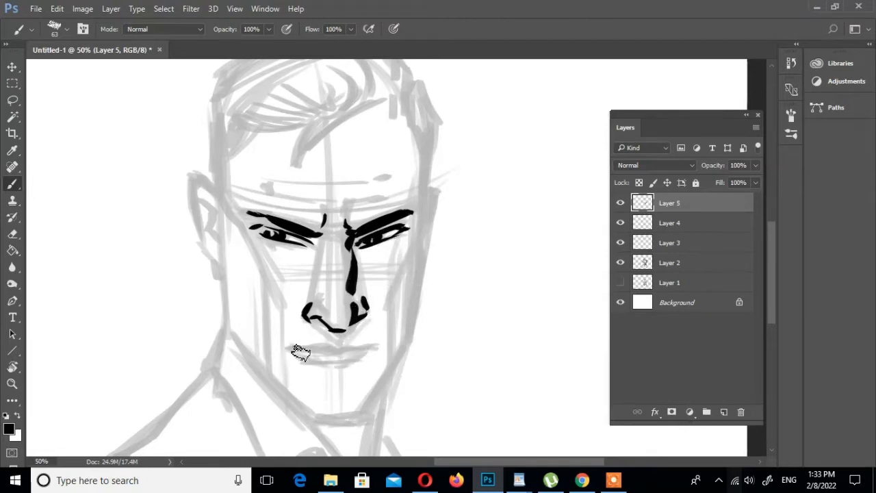
mouse_move(291, 346)
left_mouse_down()
mouse_move(360, 352)
mouse_move(337, 357)
mouse_move(333, 347)
mouse_move(374, 347)
left_mouse_up()
left_click_drag(303, 365, 357, 368)
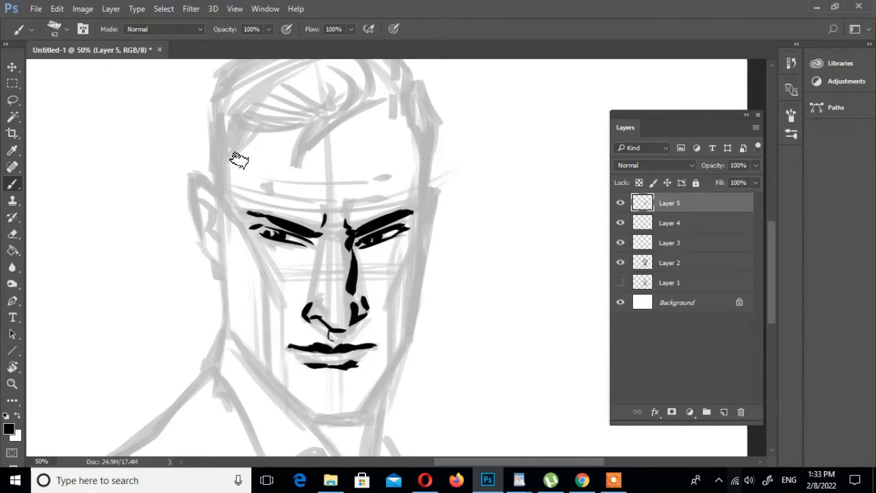
Step: Ink the left sideburn, both outer face edges, the jaw lines and the right side of the neck
left_click_drag(216, 163, 231, 331)
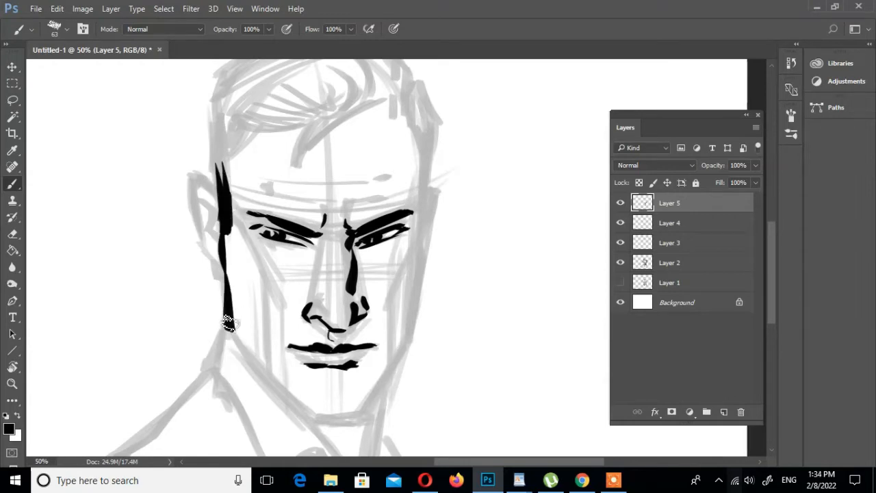
left_click_drag(444, 351, 450, 333)
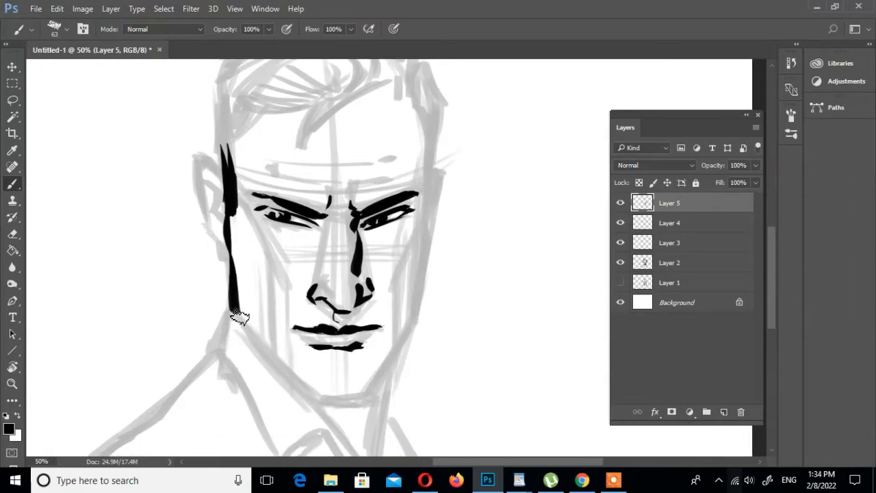
mouse_move(239, 314)
left_mouse_down()
mouse_move(281, 375)
mouse_move(322, 407)
mouse_move(308, 400)
mouse_move(367, 399)
left_mouse_up()
mouse_move(453, 235)
left_mouse_down()
mouse_move(452, 270)
mouse_move(362, 437)
left_mouse_up()
left_click_drag(500, 359, 493, 275)
left_click_drag(383, 311, 371, 390)
Step: Ink the forelock and fill the hair on the crown and left side with thick black sweeping strokes
mouse_move(482, 220)
left_mouse_down()
mouse_move(477, 321)
mouse_move(489, 350)
left_mouse_up()
mouse_move(370, 160)
left_mouse_down()
mouse_move(301, 211)
mouse_move(348, 194)
left_mouse_up()
left_click_drag(275, 157, 387, 126)
mouse_move(291, 168)
left_mouse_down()
mouse_move(381, 134)
mouse_move(272, 197)
left_mouse_up()
left_click_drag(278, 167, 270, 189)
left_click_drag(358, 186, 341, 214)
left_click_drag(259, 144, 375, 110)
mouse_move(390, 123)
left_mouse_down()
mouse_move(331, 125)
mouse_move(266, 143)
left_mouse_up()
mouse_move(260, 161)
left_mouse_down()
mouse_move(364, 139)
mouse_move(267, 175)
left_mouse_up()
mouse_move(273, 154)
left_mouse_down()
mouse_move(240, 162)
mouse_move(270, 162)
left_mouse_up()
mouse_move(270, 171)
left_mouse_down()
mouse_move(237, 197)
mouse_move(252, 261)
left_mouse_up()
left_click_drag(359, 233, 341, 266)
left_click_drag(248, 157, 367, 127)
mouse_move(377, 138)
left_mouse_down()
mouse_move(246, 180)
mouse_move(229, 178)
mouse_move(270, 180)
left_mouse_up()
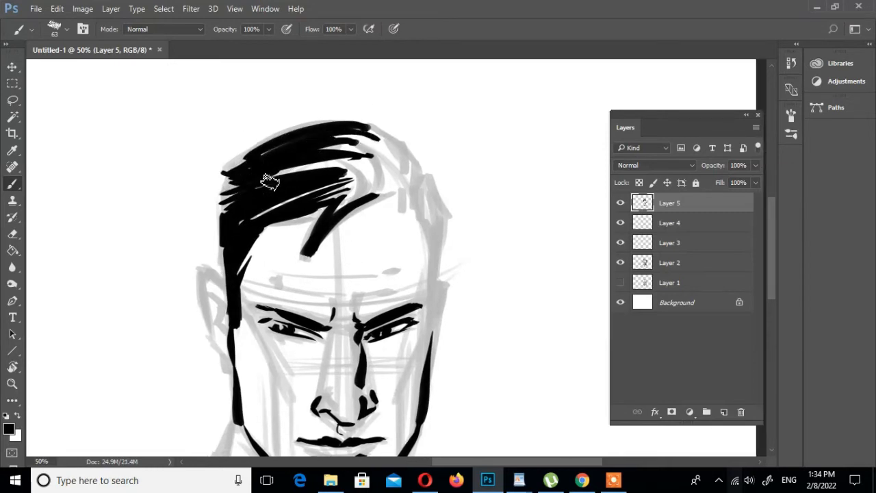
Step: Ink the curling strands at the front right of the hair and thicken the left hairline
mouse_move(318, 156)
left_mouse_down()
mouse_move(309, 145)
mouse_move(366, 174)
left_mouse_up()
left_click_drag(357, 143, 382, 175)
mouse_move(369, 131)
left_mouse_down()
mouse_move(390, 171)
mouse_move(334, 182)
left_mouse_up()
left_click_drag(465, 227, 463, 192)
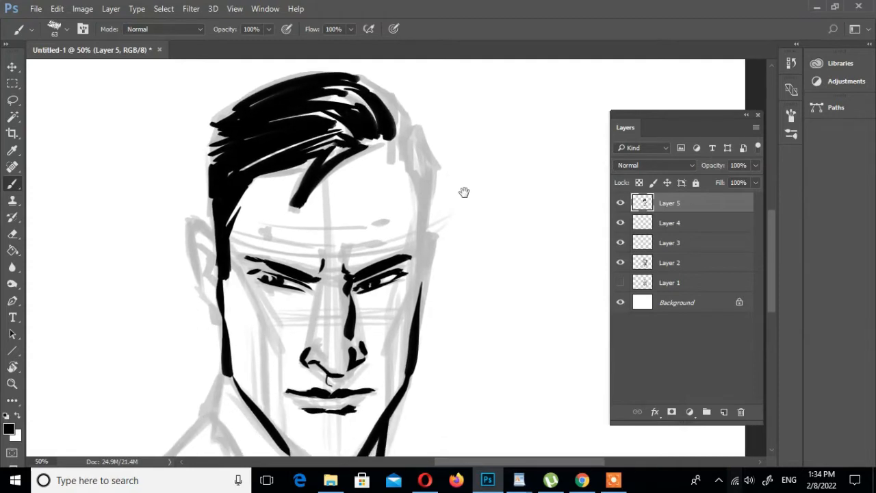
left_click_drag(252, 174, 231, 204)
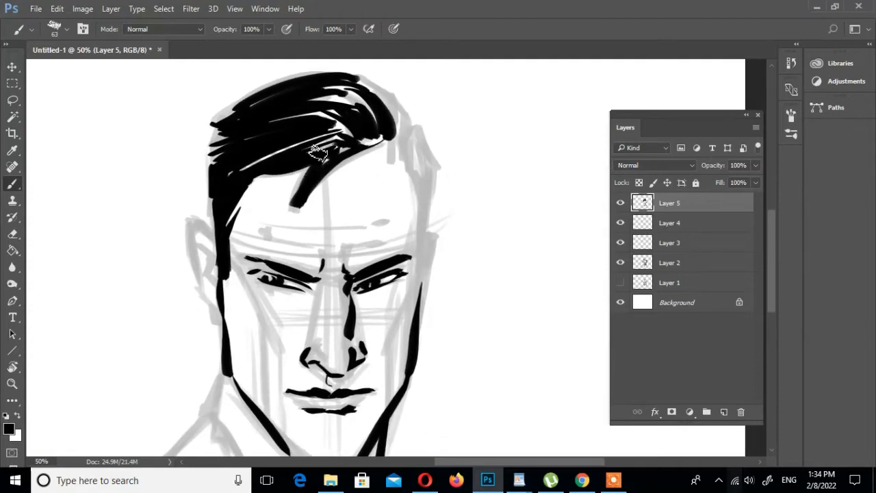
Step: Ink the hair on the right temple in solid black, following the sketched outline
mouse_move(396, 135)
left_mouse_down()
mouse_move(410, 154)
mouse_move(419, 140)
mouse_move(423, 170)
left_mouse_up()
mouse_move(419, 175)
left_mouse_down()
mouse_move(421, 226)
mouse_move(424, 181)
left_mouse_up()
left_click_drag(470, 180, 480, 201)
mouse_move(373, 106)
left_mouse_down()
mouse_move(413, 145)
mouse_move(440, 194)
mouse_move(462, 141)
left_mouse_up()
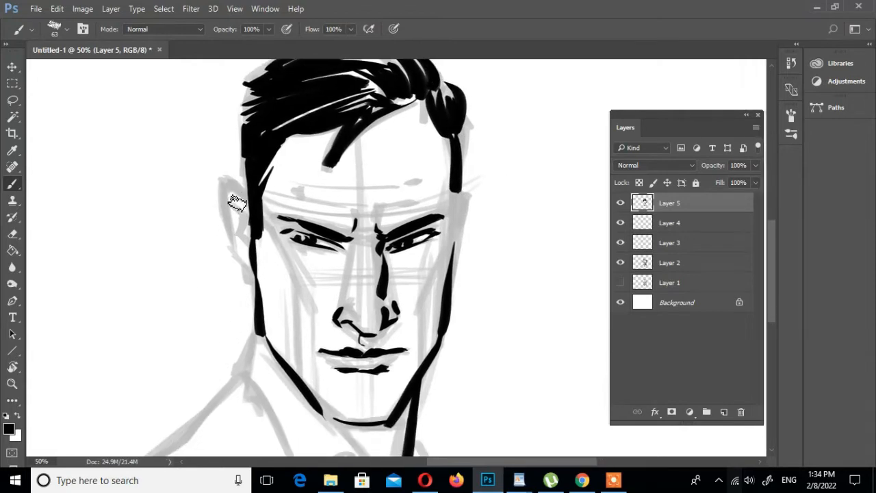
Step: Ink the outlines and inner folds of both ears
left_click_drag(233, 199, 243, 209)
left_click_drag(245, 219, 250, 245)
mouse_move(225, 184)
left_mouse_down()
mouse_move(251, 274)
mouse_move(248, 201)
left_mouse_up()
left_click_drag(493, 220, 444, 185)
mouse_move(409, 158)
left_mouse_down()
mouse_move(412, 206)
mouse_move(413, 179)
mouse_move(425, 169)
mouse_move(415, 218)
left_mouse_up()
left_click_drag(414, 220, 410, 242)
left_click_drag(416, 175, 408, 217)
left_click_drag(469, 209, 482, 201)
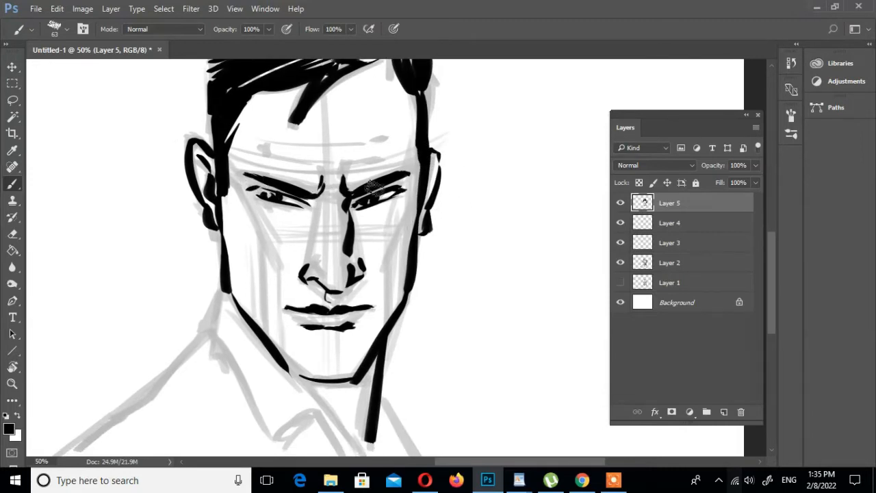
Step: Add crease lines under both eyes and thicken the ink around the nostrils and nose base
left_click_drag(268, 203, 301, 215)
left_click_drag(357, 214, 387, 207)
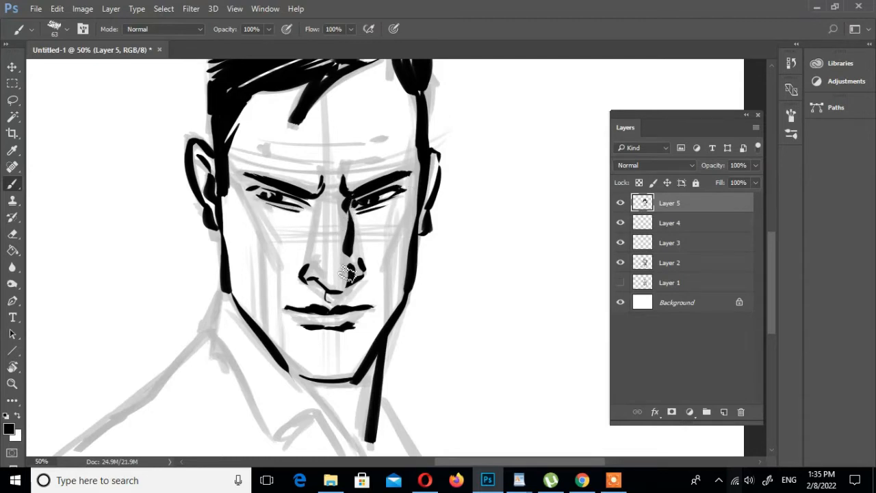
mouse_move(351, 275)
left_mouse_down()
mouse_move(336, 293)
mouse_move(310, 288)
mouse_move(320, 290)
left_mouse_up()
left_click_drag(508, 304, 501, 257)
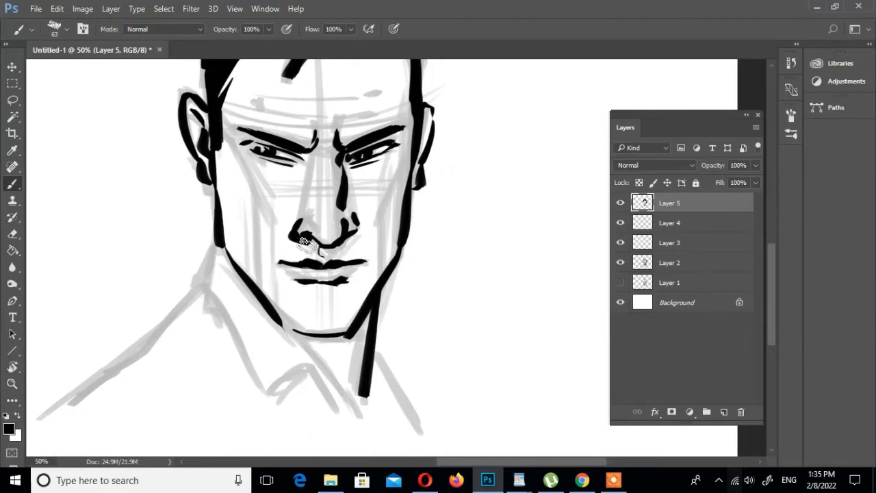
Step: Ink small shadow accents at the nose base, the inner brow beside the nose bridge, and both cheek hollows
left_click_drag(306, 246, 313, 247)
left_click_drag(442, 202, 449, 219)
mouse_move(311, 174)
left_mouse_down()
mouse_move(325, 190)
mouse_move(346, 177)
left_mouse_up()
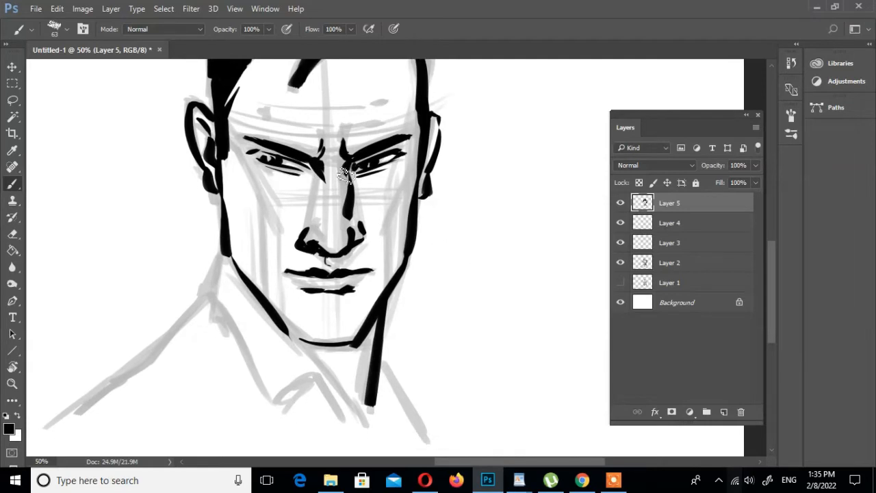
left_click_drag(488, 270, 491, 241)
left_click_drag(261, 202, 266, 243)
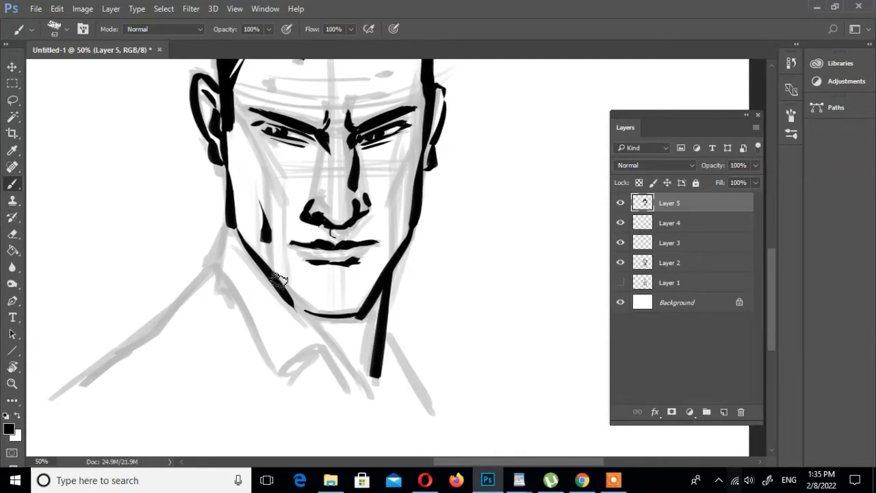
left_click_drag(394, 219, 390, 232)
Step: Ink the left shoulder line, the collar folds and both collar edges in solid black, following the sketch
left_click_drag(337, 298, 369, 272)
mouse_move(254, 202)
left_mouse_down()
mouse_move(221, 260)
mouse_move(117, 355)
left_mouse_up()
left_click_drag(287, 312, 265, 343)
mouse_move(234, 279)
left_mouse_down()
mouse_move(298, 383)
mouse_move(354, 390)
left_mouse_up()
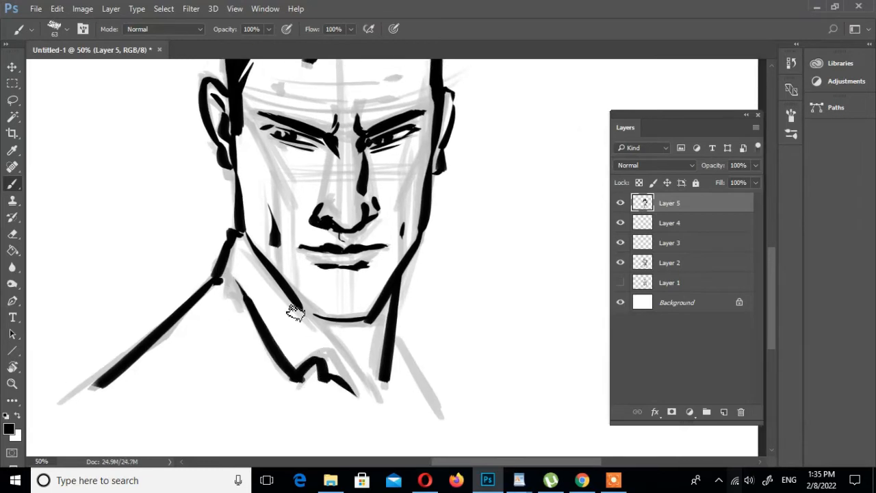
left_click_drag(298, 309, 370, 397)
left_click_drag(396, 314, 424, 396)
Step: Ink the slanted hairline edge along the left side of the forehead
left_click_drag(476, 282, 488, 398)
left_click_drag(288, 150, 258, 199)
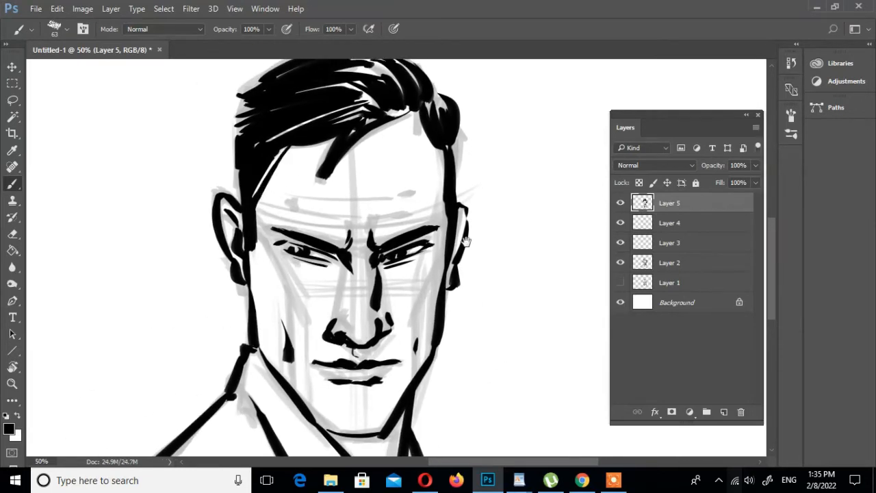
left_click_drag(465, 242, 440, 212)
Step: Hide Layers 3 and 4, and turn Layer 2 off and back on to check the inked portrait
left_click(13, 384)
left_click(317, 282, "alt")
left_click_drag(402, 275, 397, 275)
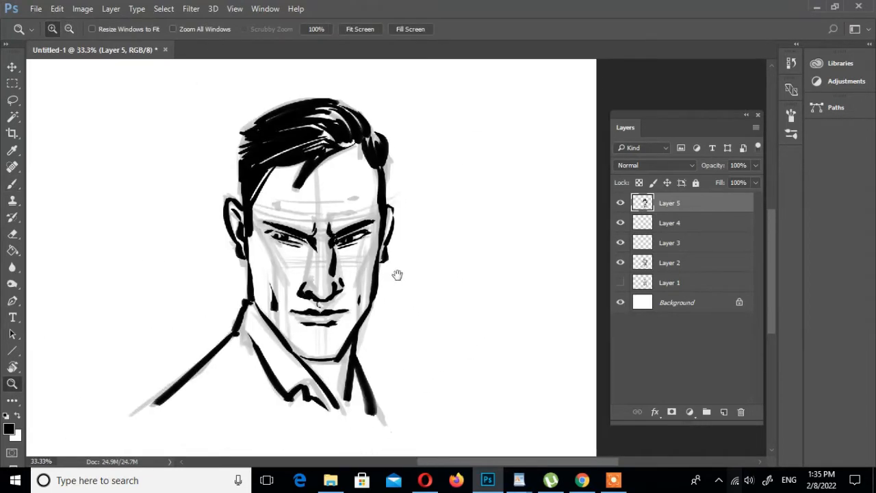
left_click(621, 262)
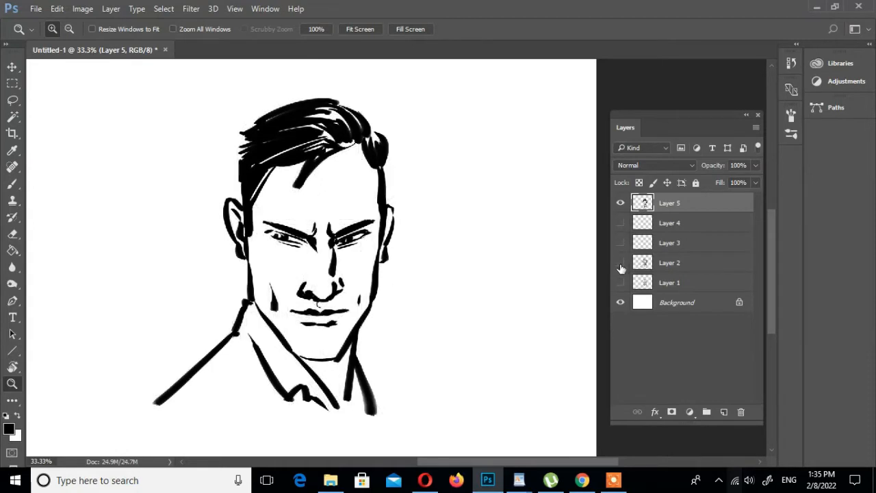
left_click(621, 263)
Step: Select the face, ears and neck with the Lasso and add a new layer directly above Layer 1
key("l")
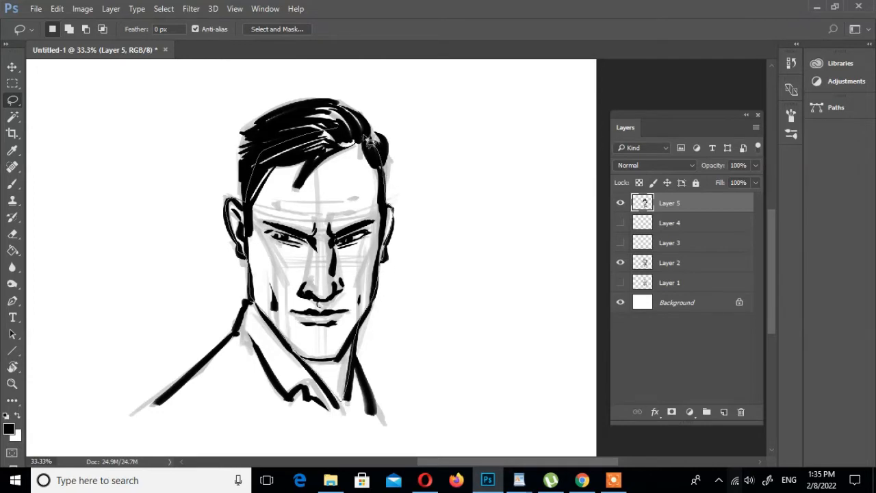
left_click(668, 283)
left_click(724, 411)
Step: Set the foreground colour to peach f5c893 and fill the selected face and neck on another new layer
left_click(8, 428)
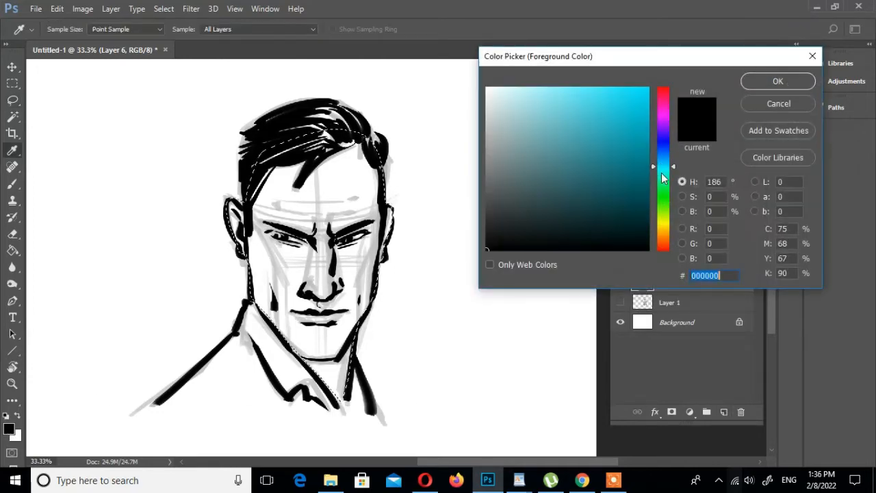
left_click(663, 221)
left_click(543, 92)
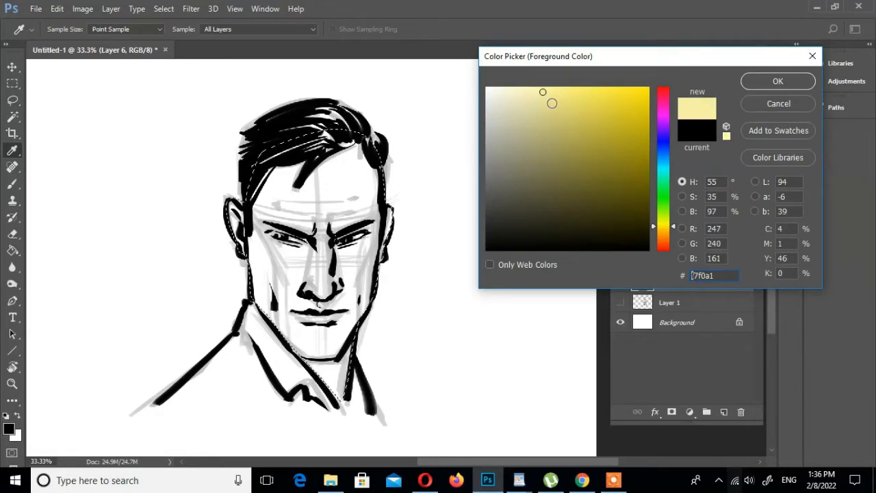
left_click(535, 92)
left_click(665, 237)
left_click(551, 93)
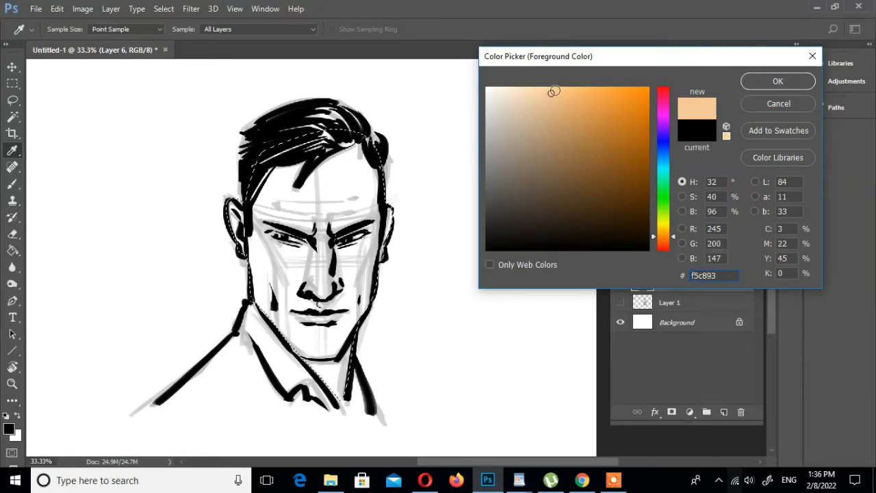
left_click(778, 81)
left_click(723, 411)
key("g")
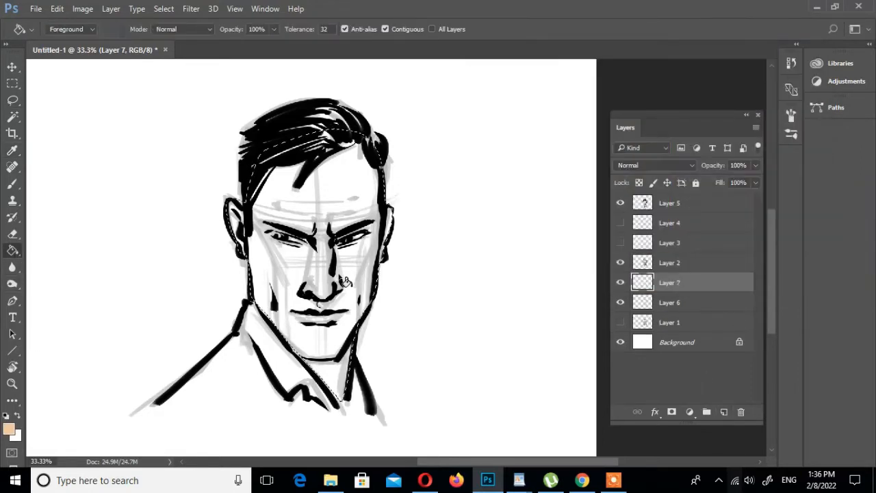
Step: Lower the opacity of sketch Layer 2 to 16%
left_click(663, 303)
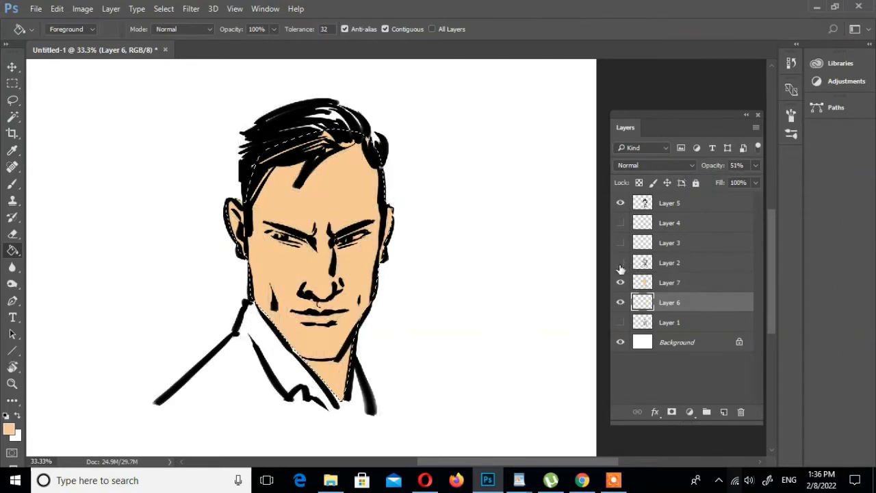
left_click(646, 265)
left_click_drag(713, 180, 682, 254)
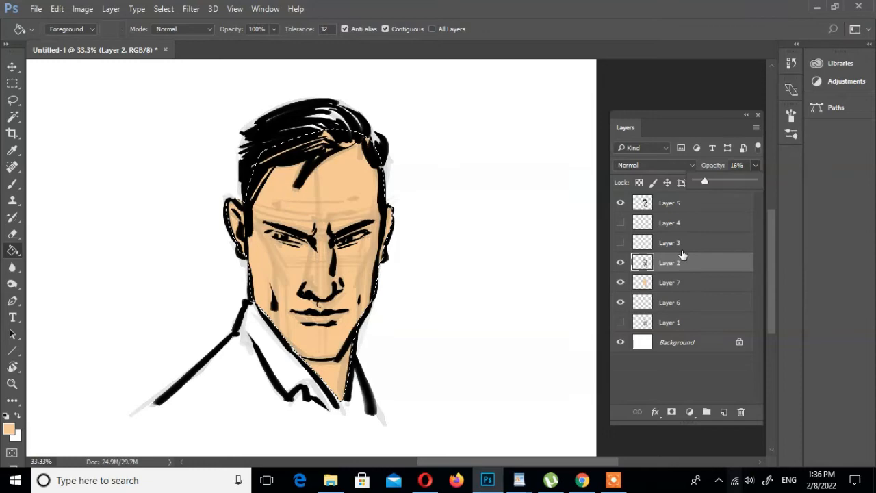
Step: Choose tan d09d61 and brush shadows over the face and neck on a new layer above Layer 7
left_click(657, 282)
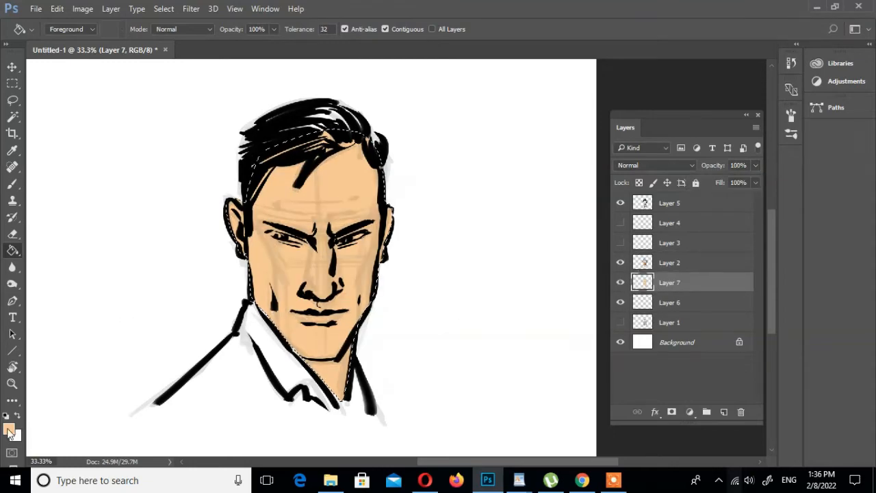
left_click(10, 430)
left_click(572, 118)
left_click(776, 78)
key("b")
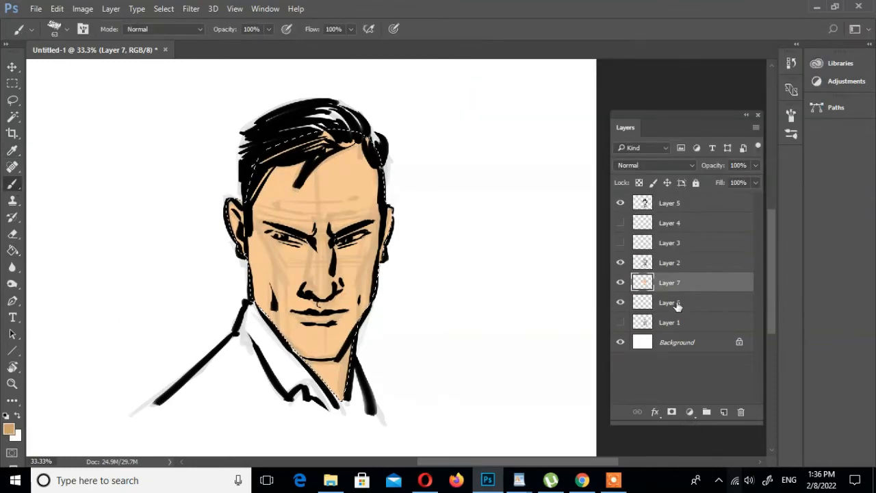
left_click(724, 411)
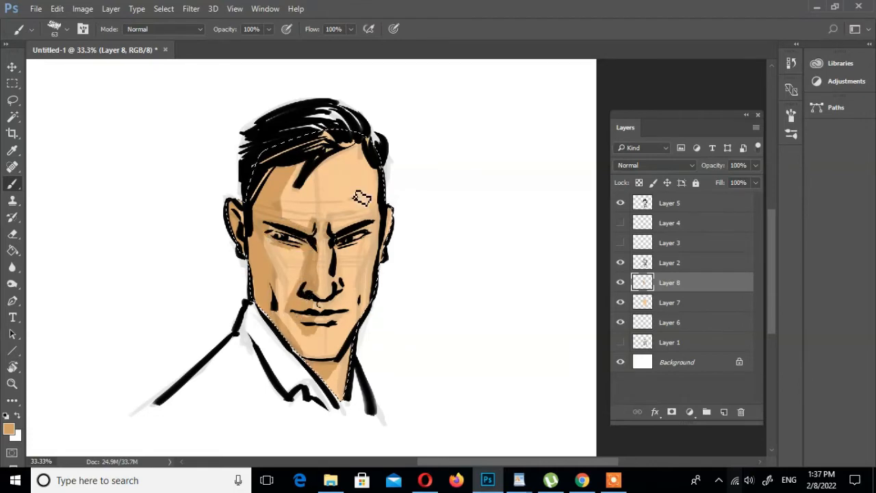
left_click(9, 429)
key("Return")
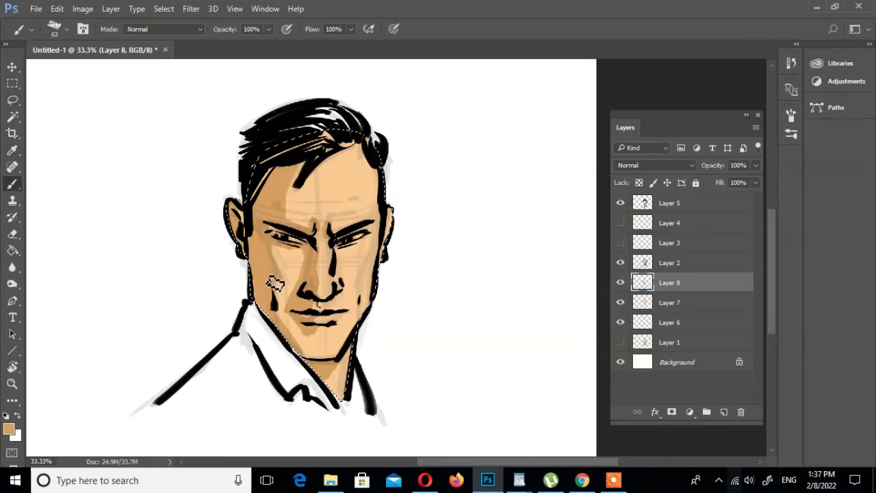
Step: Choose a darker brown and deepen the shadows on the face and neck on a new layer above Layer 8
left_click(9, 429)
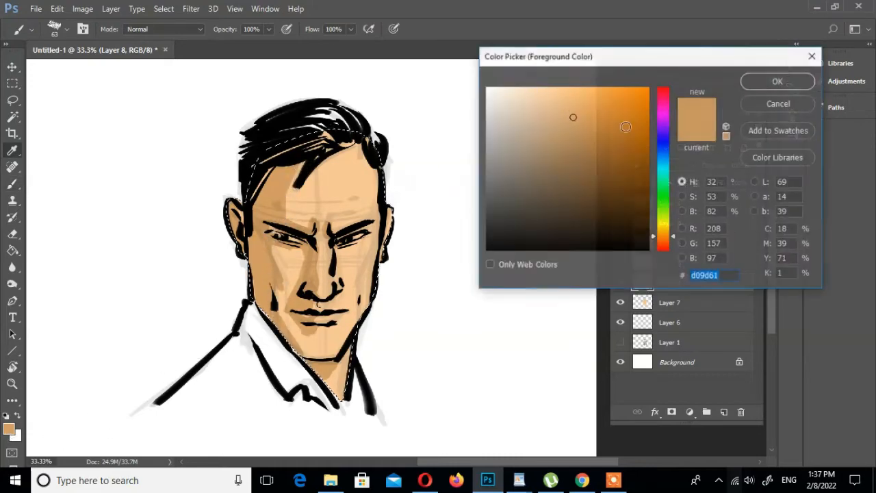
left_click(582, 135)
key("Return")
left_click(723, 412)
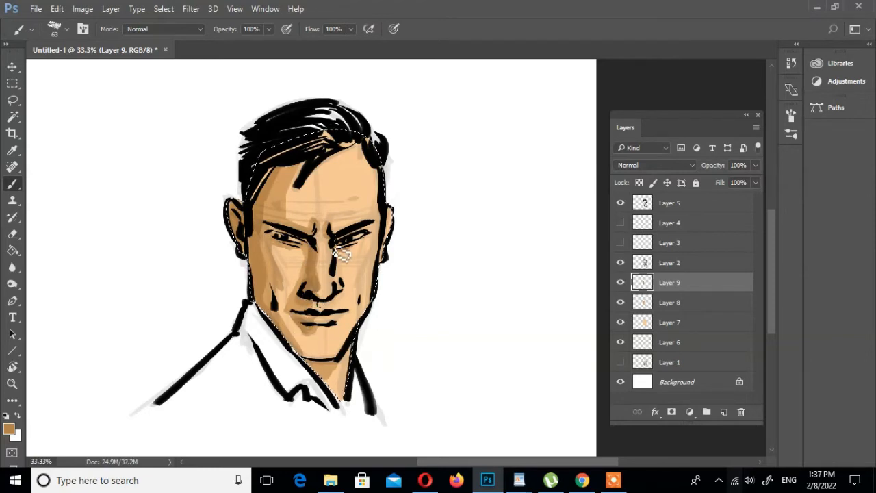
Step: Choose a pale peach, brush highlights along the right side of the face and neck, and clear the selection
left_click(11, 149)
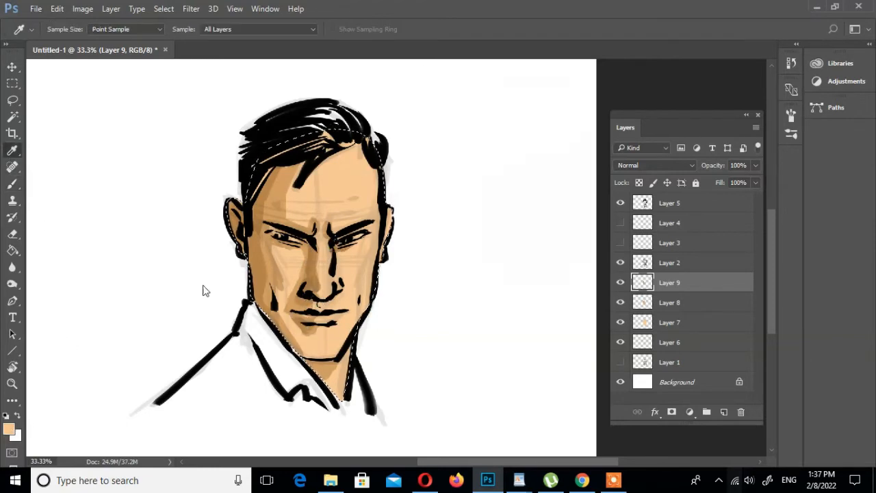
left_click(514, 93)
left_click(779, 82)
left_click(12, 184)
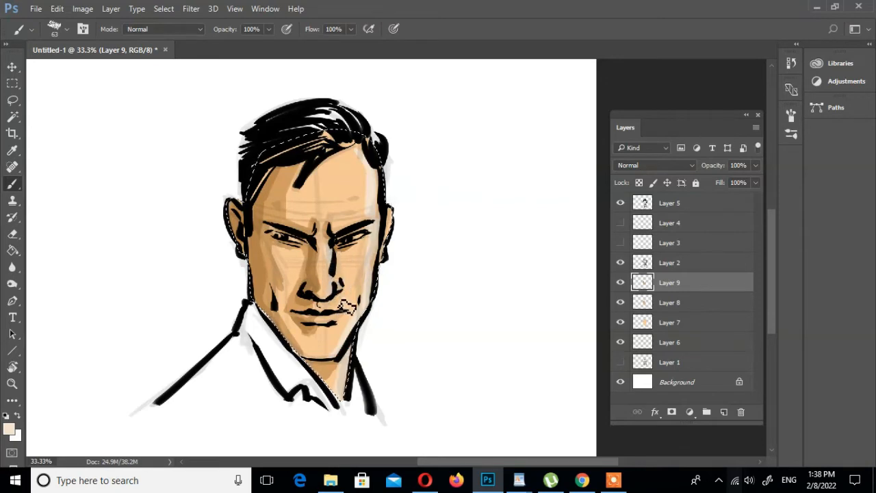
key("ctrl+d")
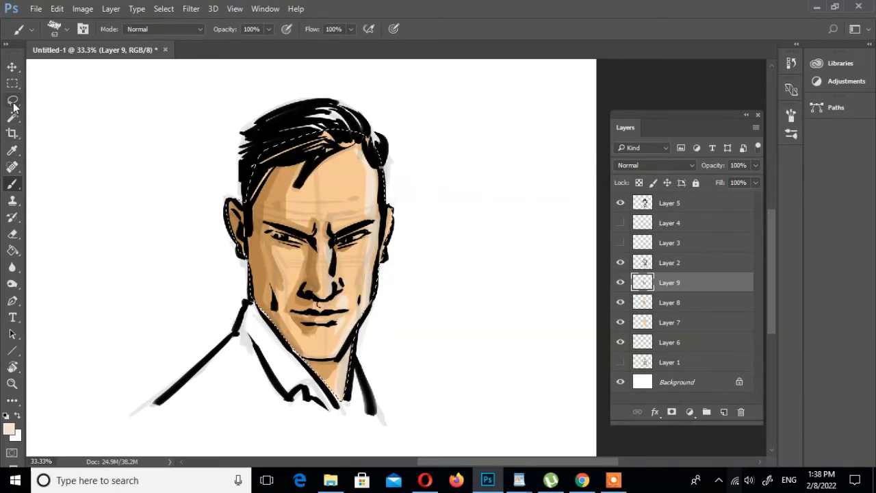
Step: Select the shirt area with the Lasso, following the shoulders and collar and closing with a ragged lower edge
key("l")
left_click_drag(155, 404, 312, 425)
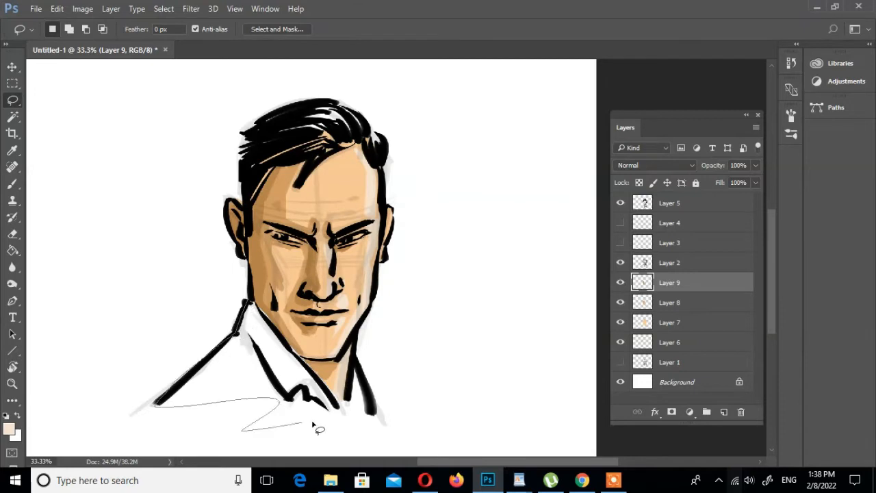
left_click_drag(258, 310, 253, 307)
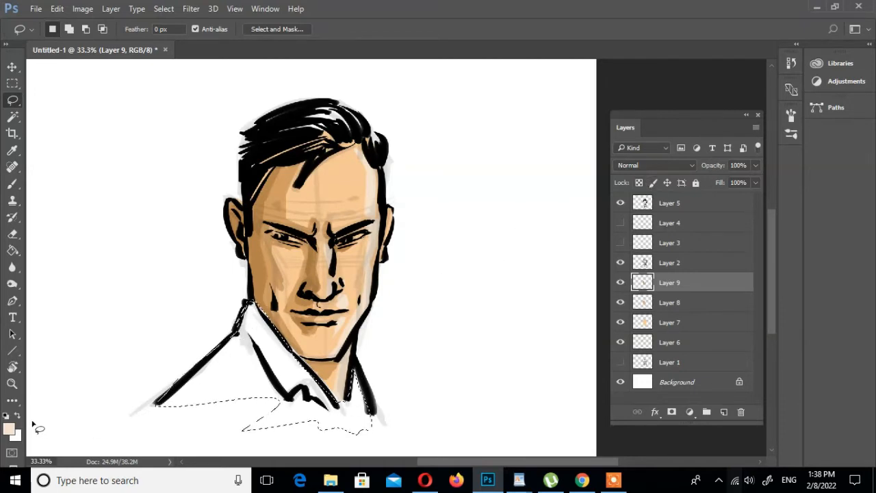
Step: Fill the shirt selection with dark brown 2f1b02 on a new layer
left_click(9, 428)
left_click(640, 210)
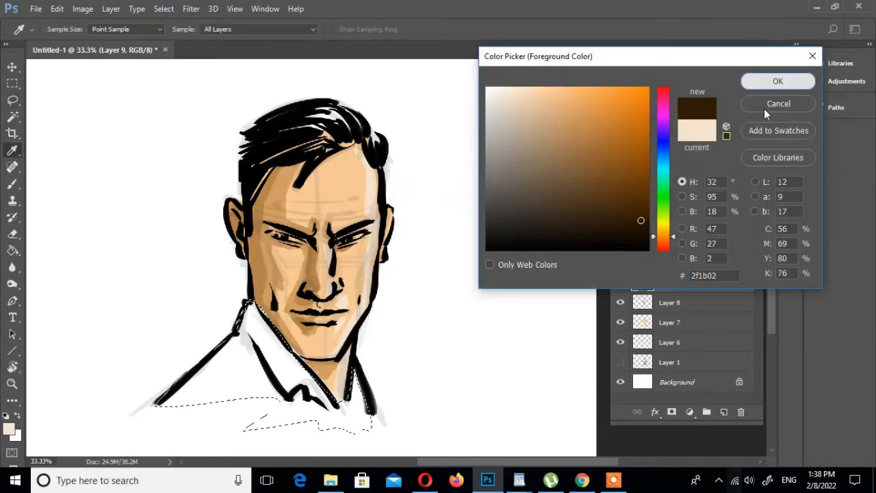
left_click(767, 81)
left_click(723, 411)
key("g")
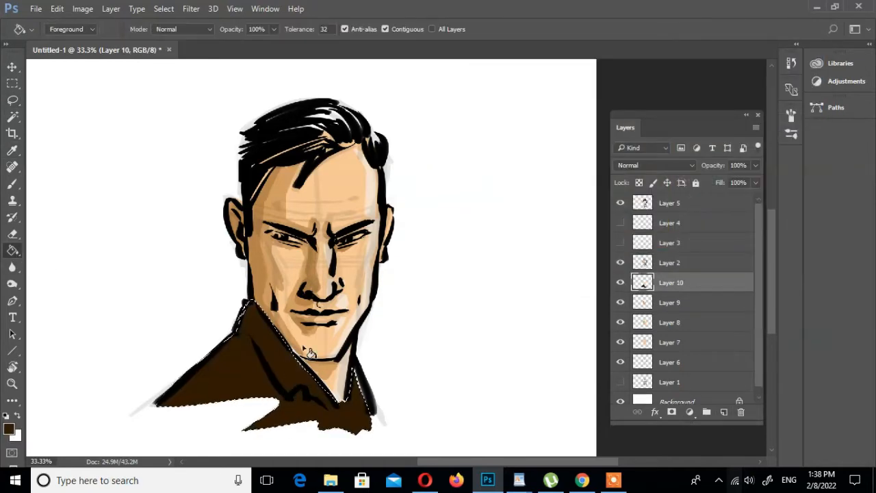
Step: Choose a darker, near-black brown and brush shadows onto the shirt and collar
left_click(9, 428)
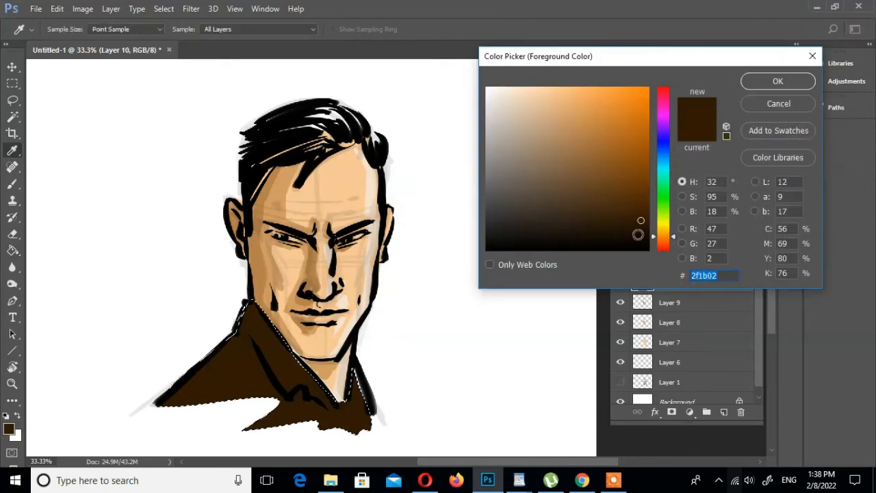
left_click(639, 235)
left_click(774, 81)
key("b")
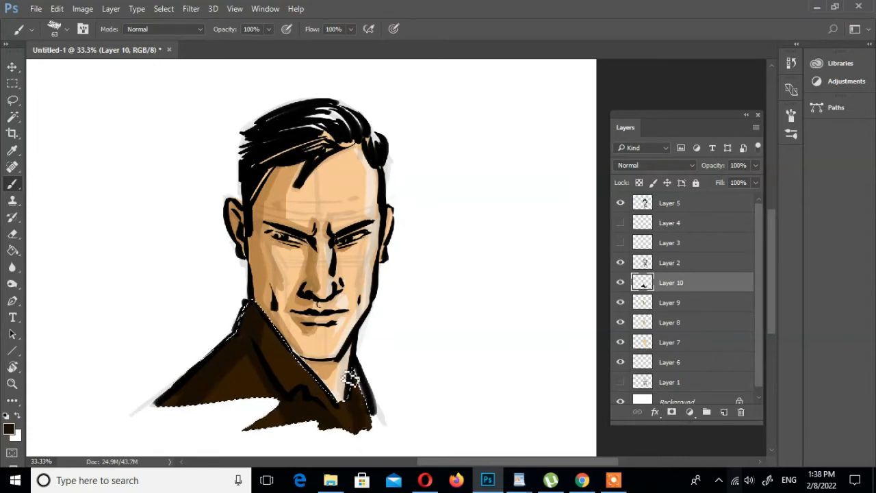
Step: Choose a lighter brown and brush highlights along the shoulder and collar folds of the shirt
left_click(10, 429)
mouse_move(639, 189)
left_mouse_down()
mouse_move(640, 179)
mouse_move(640, 195)
left_mouse_up()
left_click(777, 80)
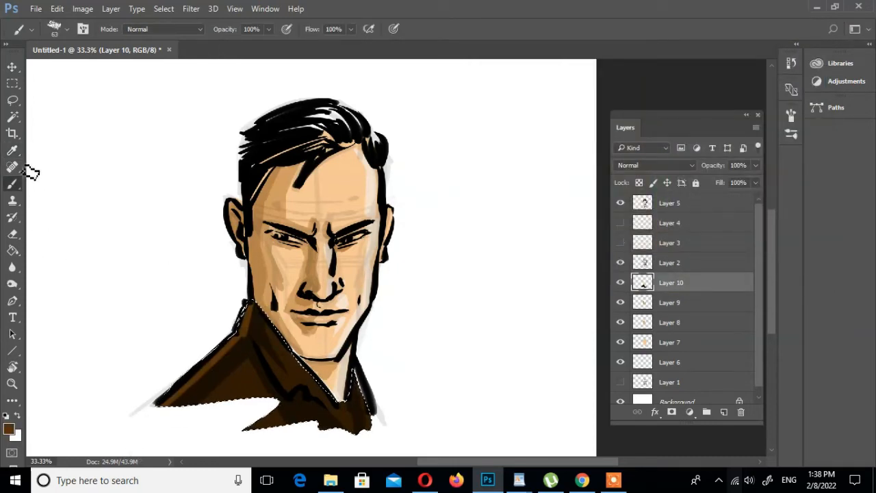
Step: Darken the shirt and collar shadows with a sampled dark brown, clear the selection, and fill the gap along the right collar edge
key("i")
left_click(12, 186)
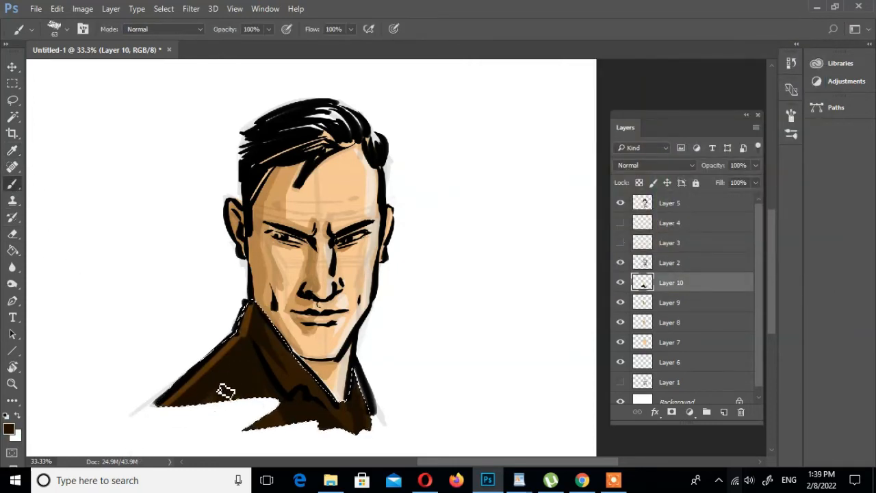
left_click_drag(301, 378, 255, 348)
left_click_drag(354, 388, 353, 427)
key("ctrl+d")
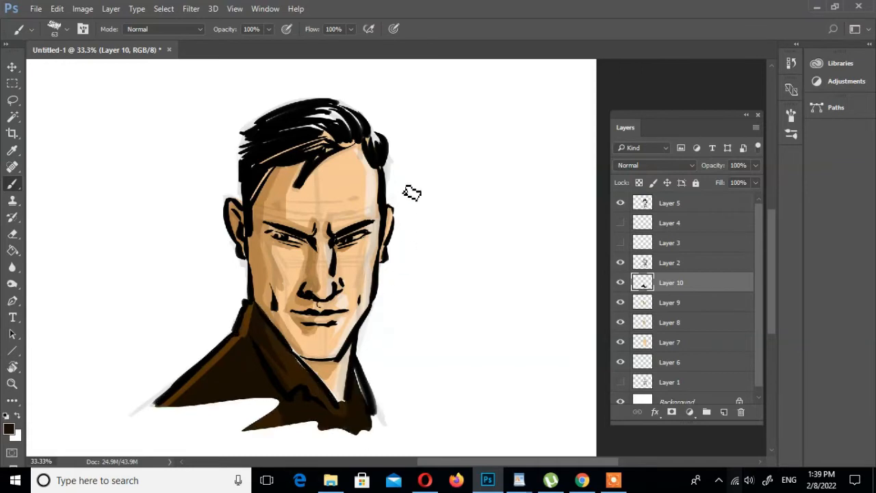
left_click(12, 149)
left_click(11, 183)
Step: Sample the tan shadow colour from the neck and touch up the skin on Layer 7 with the brush and eraser
left_click(14, 152)
left_click(324, 369)
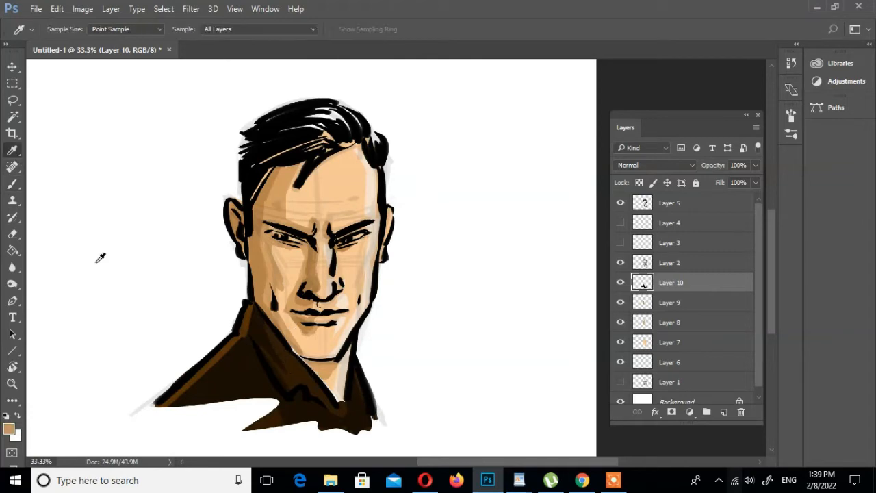
left_click(11, 184)
left_click(667, 342)
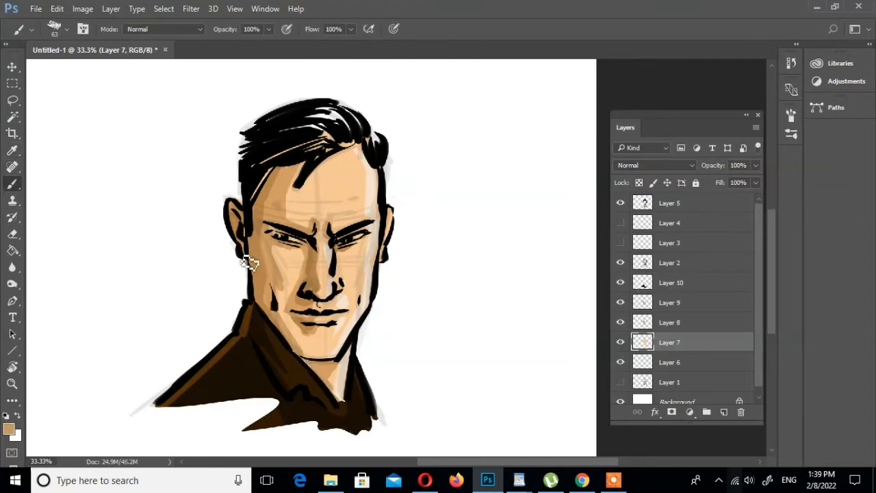
key("e")
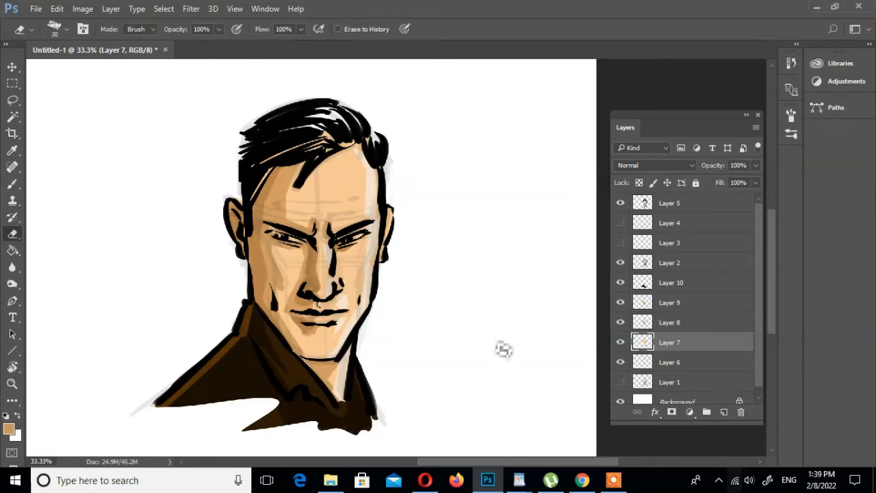
Step: Choose a muted grey-brown foreground colour and brush it over the white gaps in the hair on Layer 7
left_click(9, 429)
left_click(515, 148)
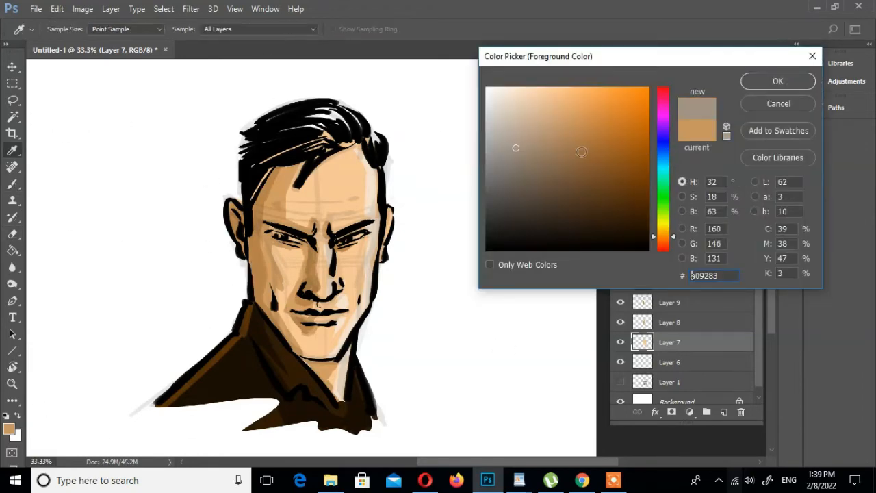
left_click(522, 183)
left_click(778, 80)
key("b")
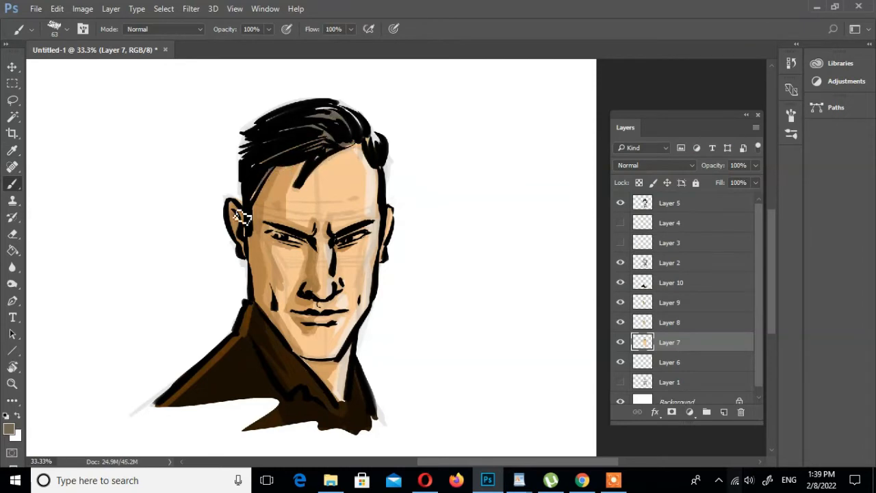
Step: Switch the brush colour to white and paint the whites of both eyes on Layer 7
left_click(13, 149)
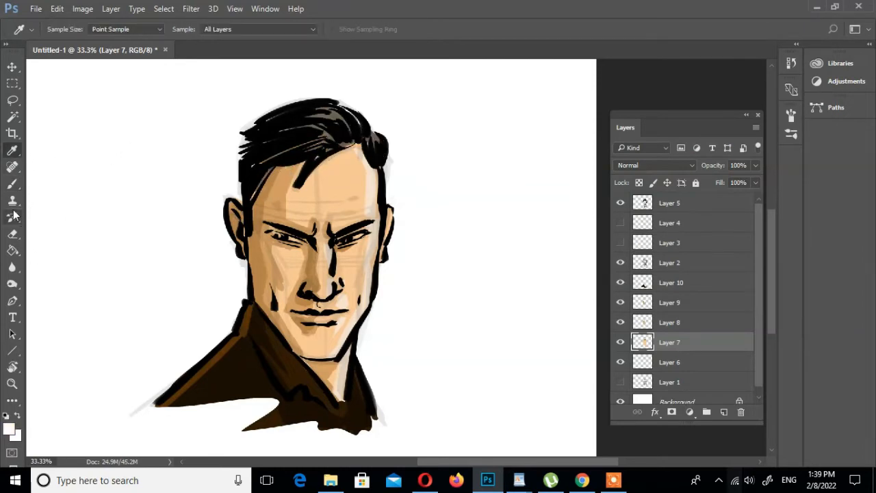
key("b")
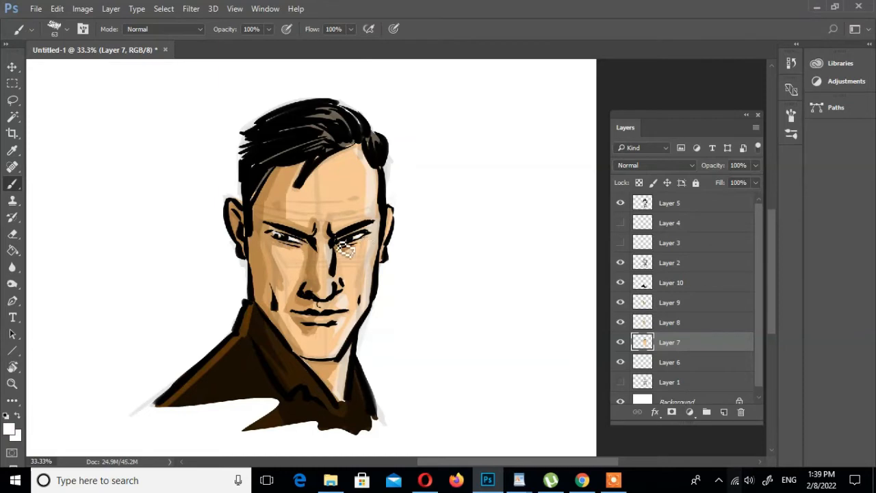
left_click(12, 383)
left_click(322, 248, "alt")
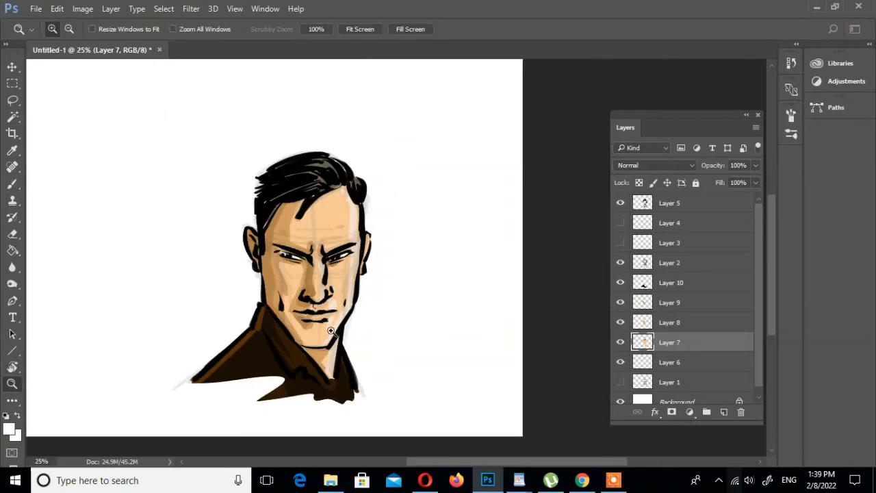
left_click(331, 330)
Step: Group all the portrait layers from Layer 5 down to Layer 1, leaving the Background layer out
left_click(689, 204)
left_click_drag(759, 366, 760, 383)
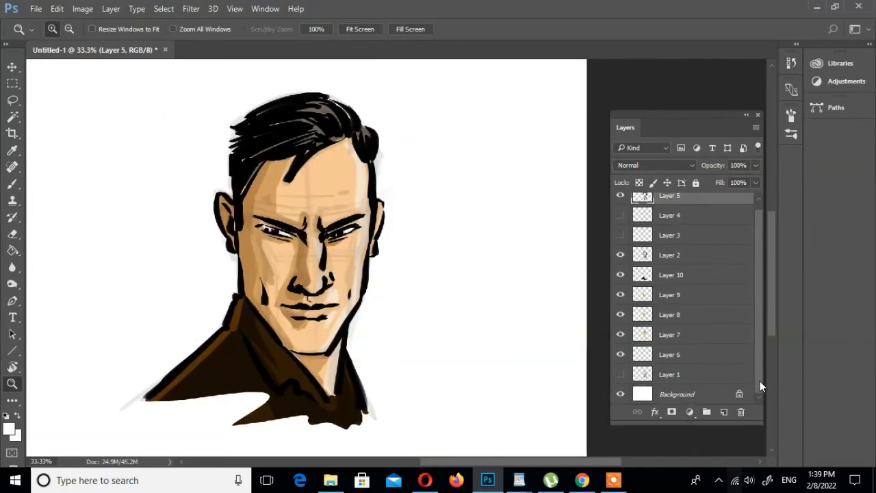
left_click(673, 378, "shift")
left_click(706, 411)
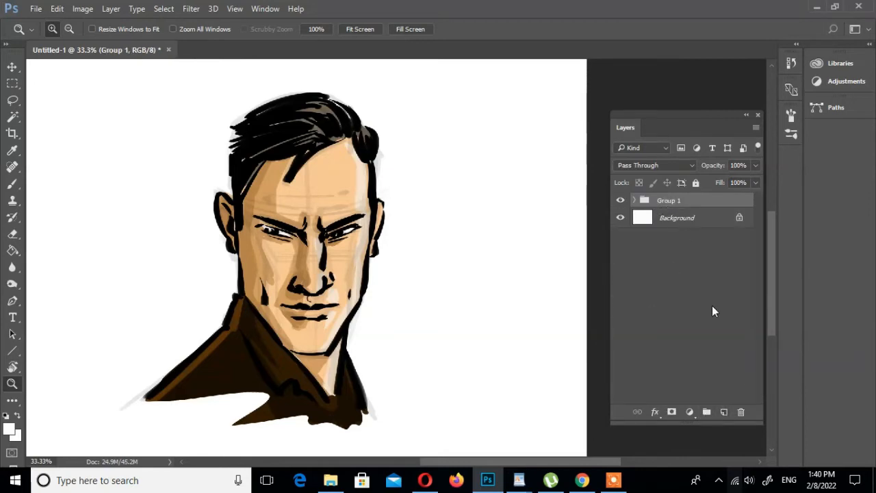
Step: Add a new empty layer above the portrait group and lower the group's opacity to 38%
left_click(723, 412)
left_click(679, 221)
left_click(755, 166)
left_click_drag(755, 180, 718, 181)
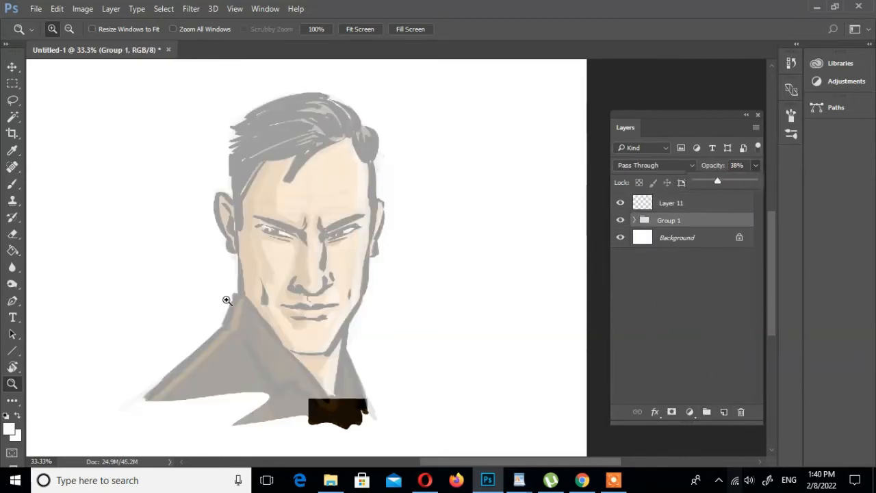
Step: Choose a dark grey and sketch a wide elliptical hat brim around the head on Layer 11
left_click(13, 185)
mouse_move(501, 201)
left_mouse_down()
mouse_move(537, 226)
mouse_move(498, 196)
left_mouse_up()
left_click(769, 85)
left_click_drag(396, 230, 394, 263)
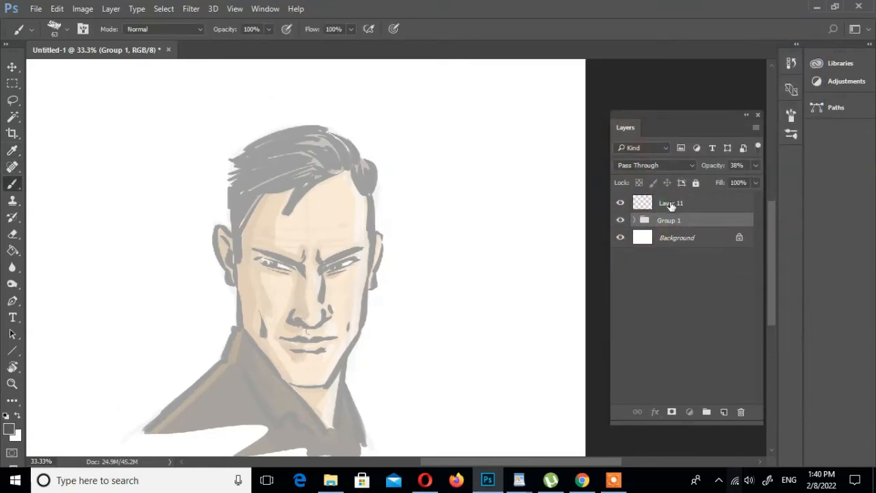
left_click(671, 205)
left_click_drag(146, 203, 418, 226)
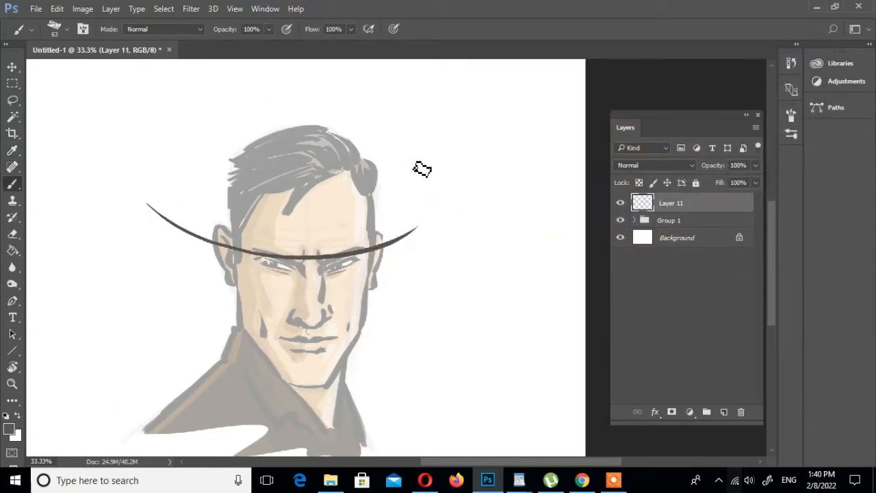
left_click_drag(160, 213, 218, 164)
left_click_drag(382, 164, 384, 251)
left_click_drag(494, 240, 499, 264)
Step: Sketch the hat's crown above the brim, with a curved base line and an indented top
mouse_move(235, 220)
left_mouse_down()
mouse_move(276, 251)
mouse_move(379, 232)
mouse_move(326, 129)
mouse_move(330, 175)
left_mouse_up()
left_click_drag(257, 142, 368, 160)
mouse_move(368, 142)
left_mouse_down()
mouse_move(380, 204)
mouse_move(368, 234)
mouse_move(349, 184)
left_mouse_up()
left_click_drag(237, 150, 241, 171)
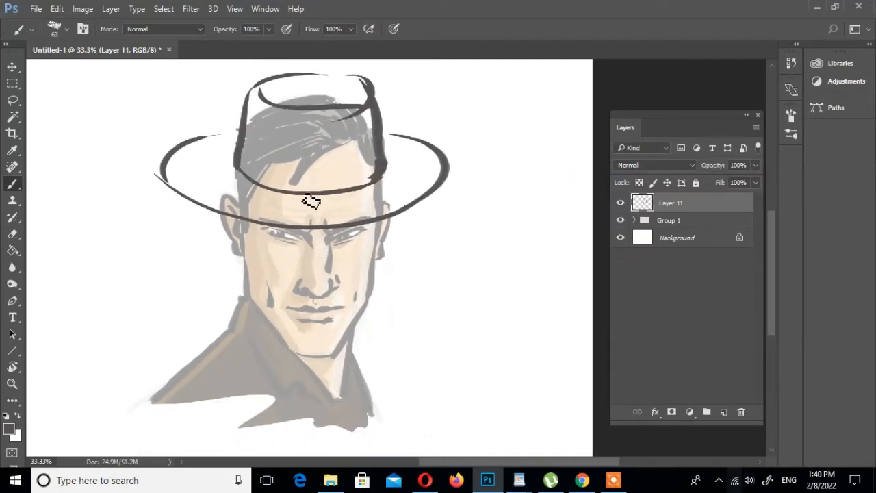
Step: Sketch upturned edges on both sides of the hat brim and join them to the crown
left_click_drag(195, 134, 236, 220)
left_click_drag(409, 128, 404, 205)
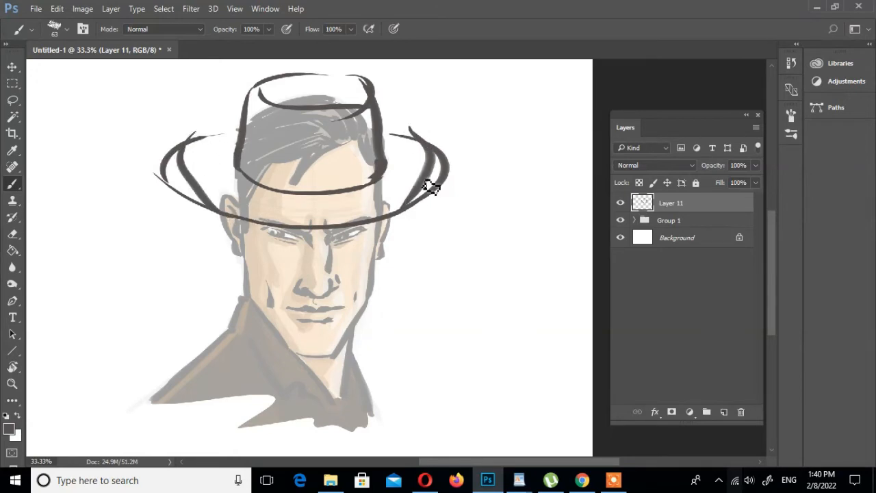
left_click_drag(241, 139, 188, 148)
left_click_drag(382, 131, 429, 161)
left_click_drag(206, 193, 223, 214)
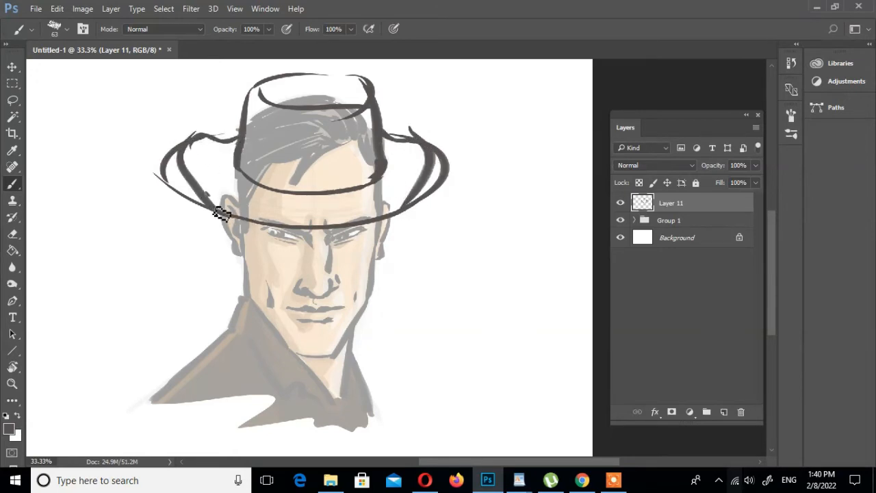
Step: Lower the opacity of the hat sketch on Layer 11 to 32%
left_click(754, 165)
left_click_drag(752, 179, 713, 182)
left_click_drag(485, 284, 485, 294)
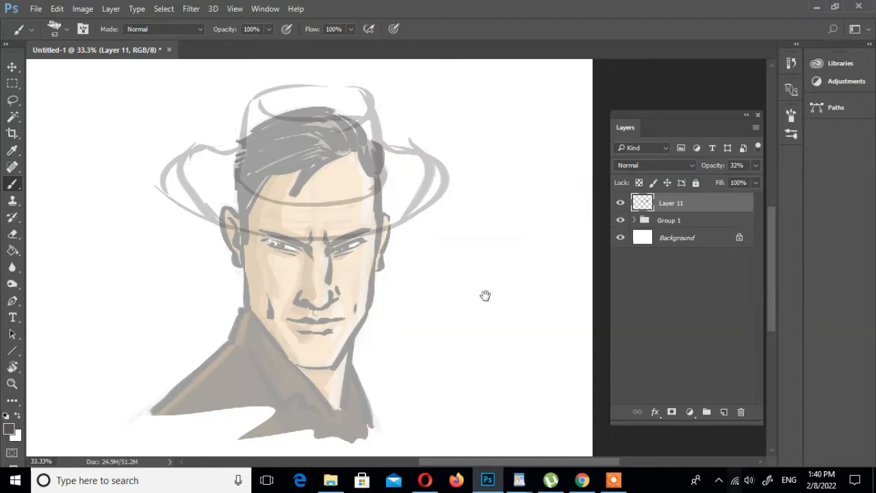
Step: Add a new layer above the hat sketch and ink the crown's outline and top crease in black
left_click(10, 429)
left_click(486, 249)
left_click(777, 81)
left_click(724, 411)
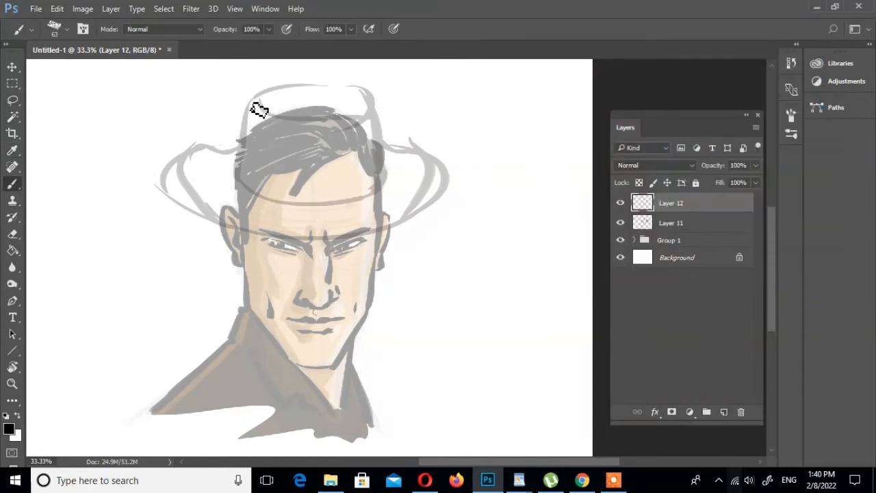
mouse_move(255, 102)
left_mouse_down()
mouse_move(246, 143)
mouse_move(365, 101)
mouse_move(355, 165)
mouse_move(364, 117)
left_mouse_up()
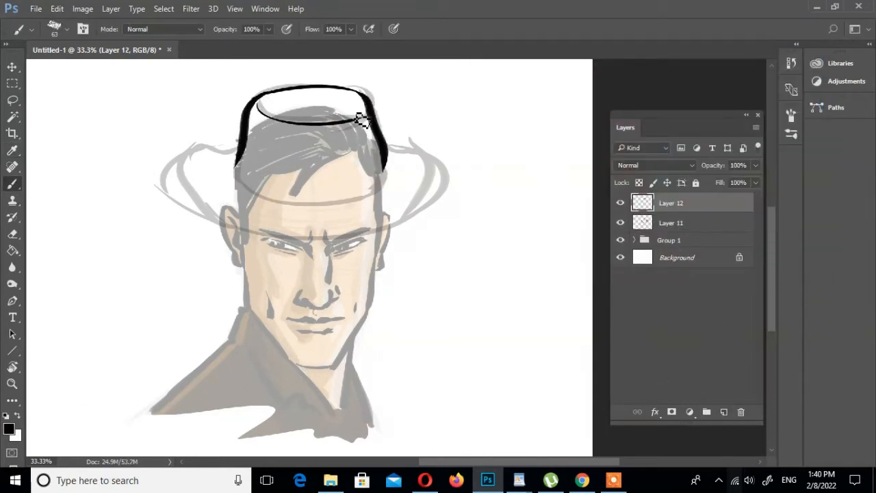
left_click_drag(236, 172, 389, 174)
key("ctrl+z")
left_click_drag(238, 166, 386, 179)
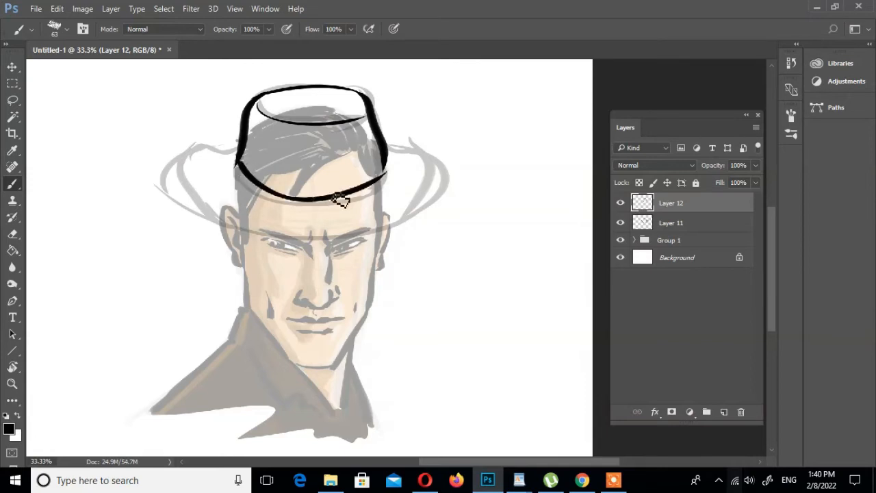
key("ctrl+z")
left_click_drag(238, 163, 376, 180)
key("ctrl+z")
Step: Ink the hat band with its buckle and the upturned brim in black on Layer 12, thickening the inner brim edges
mouse_move(240, 162)
left_mouse_down()
mouse_move(373, 175)
mouse_move(349, 193)
mouse_move(372, 192)
mouse_move(192, 176)
mouse_move(231, 222)
mouse_move(390, 226)
left_mouse_up()
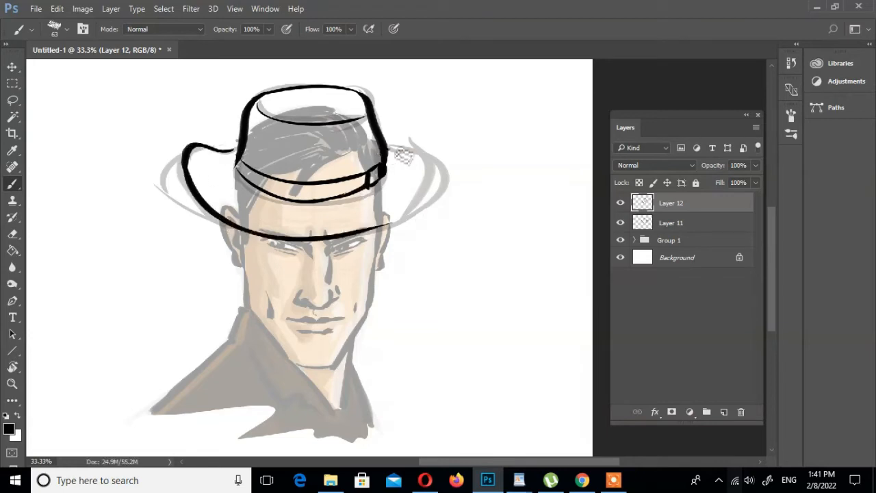
left_click_drag(388, 149, 391, 225)
left_click_drag(430, 203, 376, 230)
left_click_drag(213, 146, 192, 175)
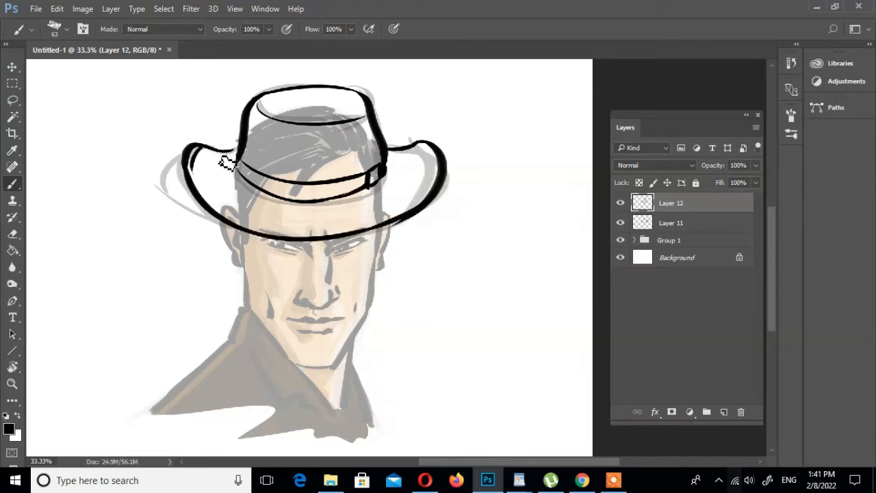
left_click_drag(416, 154, 428, 188)
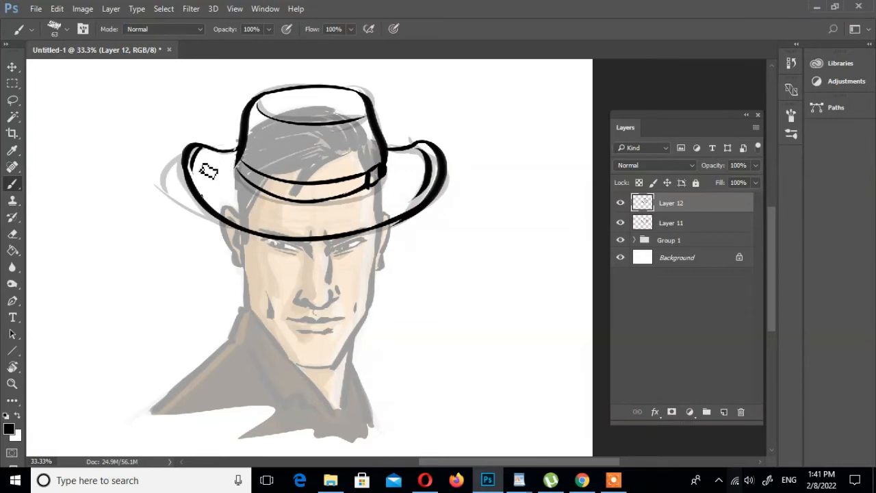
left_click_drag(384, 158, 388, 182)
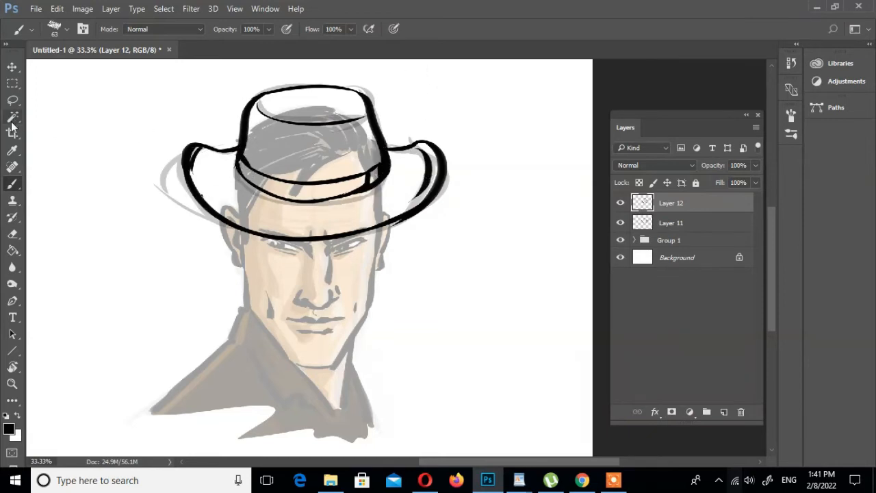
Step: Lasso the whole hat along its inked outline and hide the sketch on Layer 11
left_click(12, 100)
left_click_drag(279, 120, 267, 102)
left_click(449, 188)
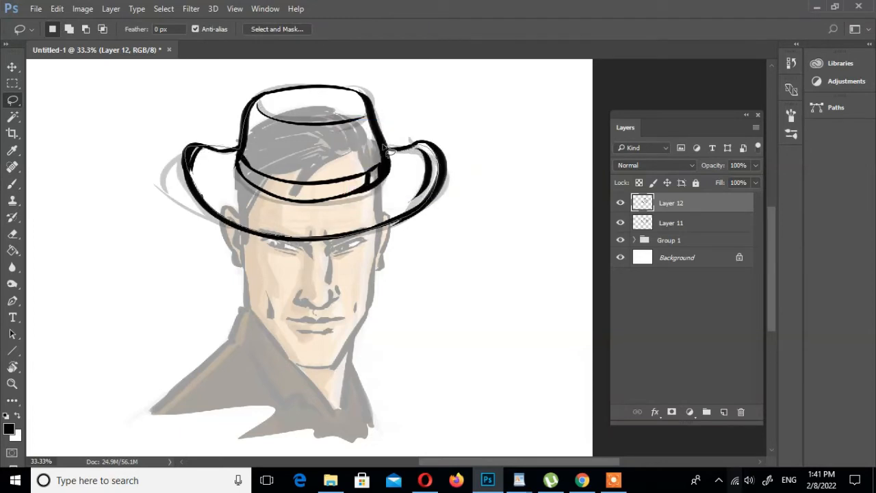
mouse_move(340, 94)
left_mouse_down()
mouse_move(396, 191)
mouse_move(339, 94)
left_mouse_up()
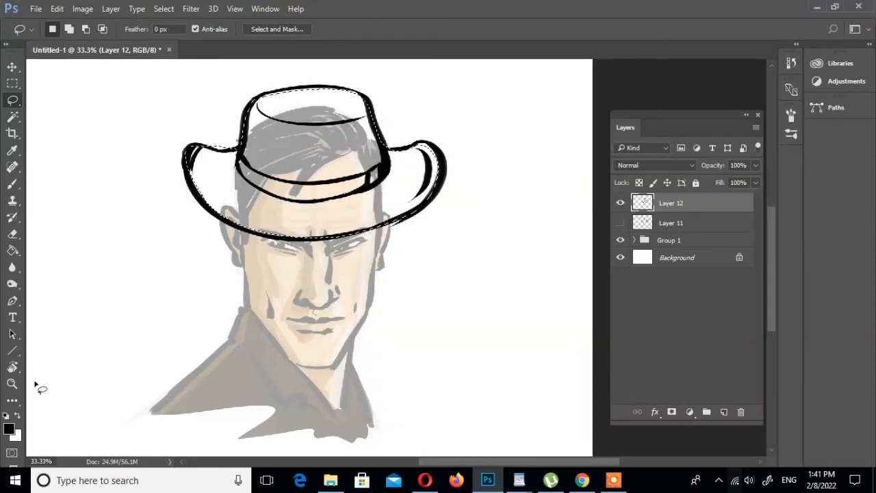
Step: Set the foreground colour to a very dark reddish brown for the hat
left_click(9, 428)
left_click(663, 205)
left_click(525, 193)
left_click(523, 215)
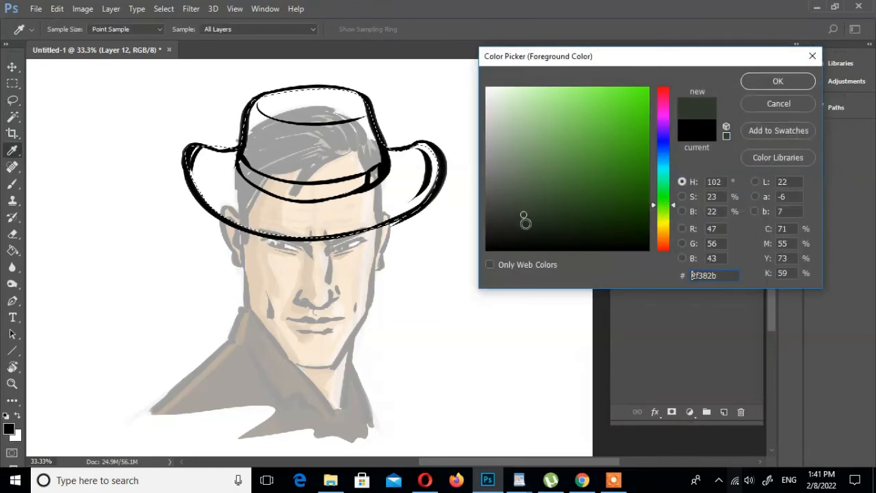
left_click(663, 247)
left_click(559, 209)
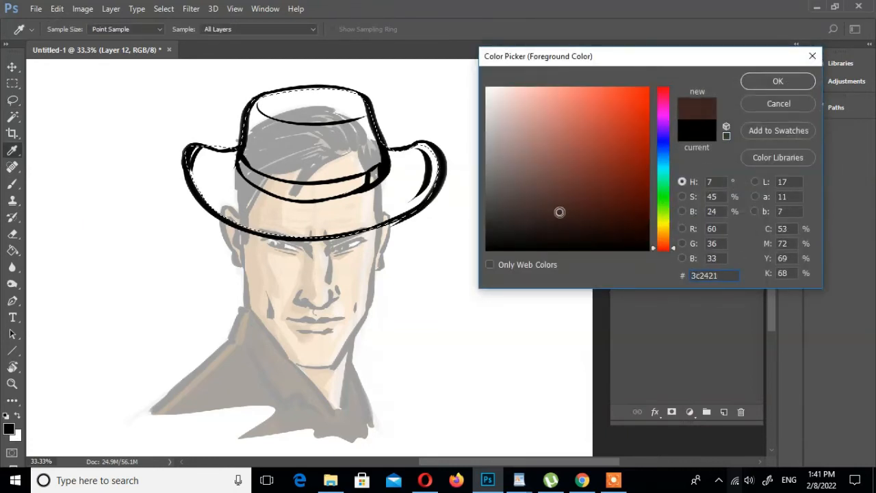
left_click(561, 223)
left_click(778, 80)
key("g")
left_click(353, 218)
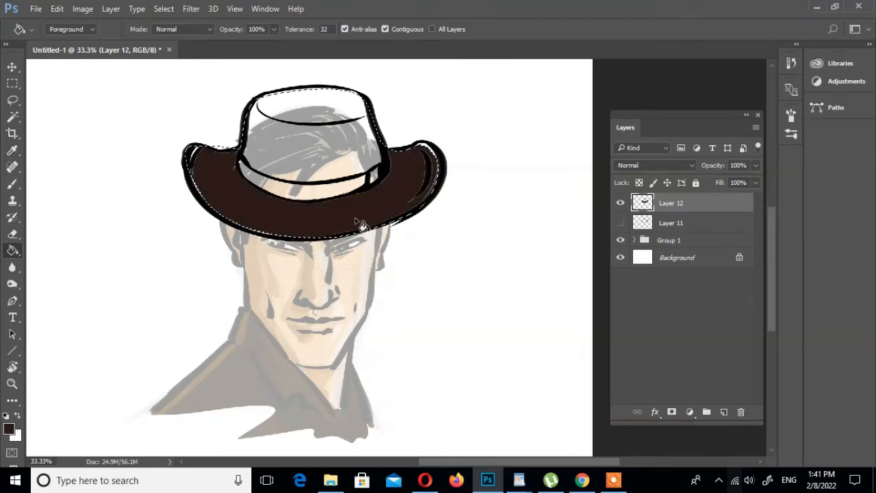
key("ctrl+d")
Step: Add a new layer between Layer 11 and Layer 12 and fill the hat selection with the dark brown
left_click(702, 222)
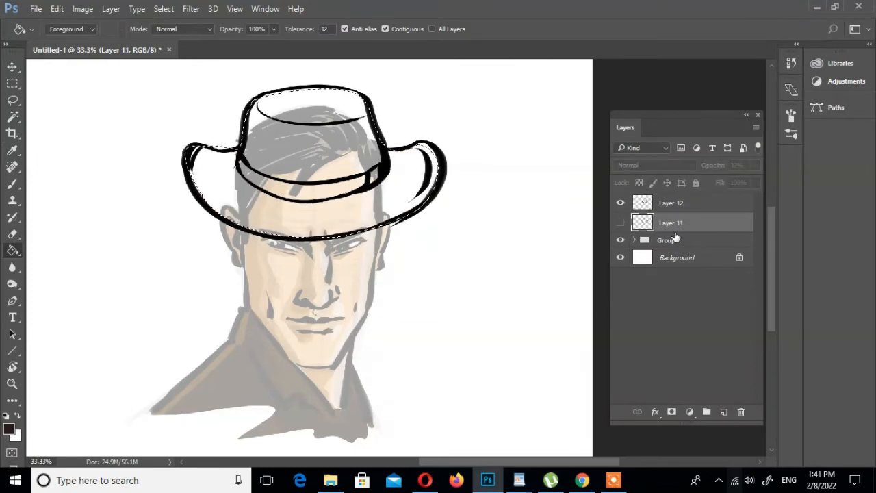
left_click(724, 412)
left_click(327, 132)
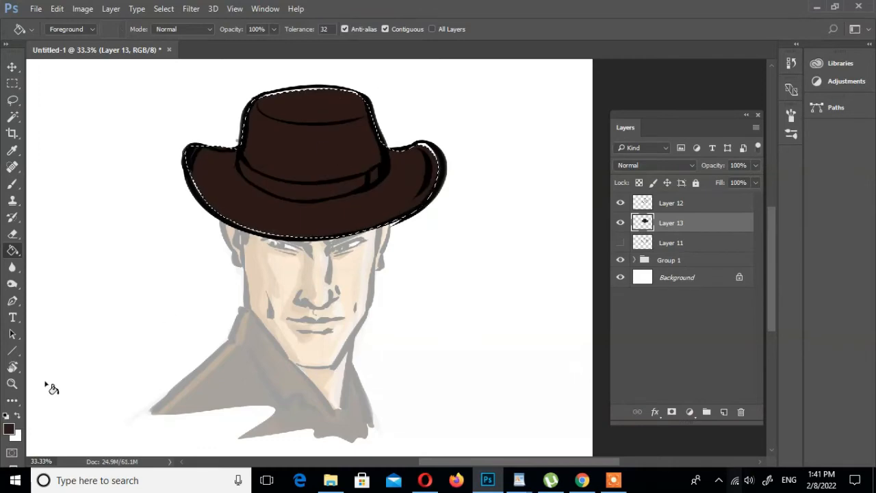
Step: Adjust the hat fill with Hue/Saturation, raising the saturation to +41 and shifting the hue slightly
left_click(83, 8)
mouse_move(99, 41)
left_click(257, 107)
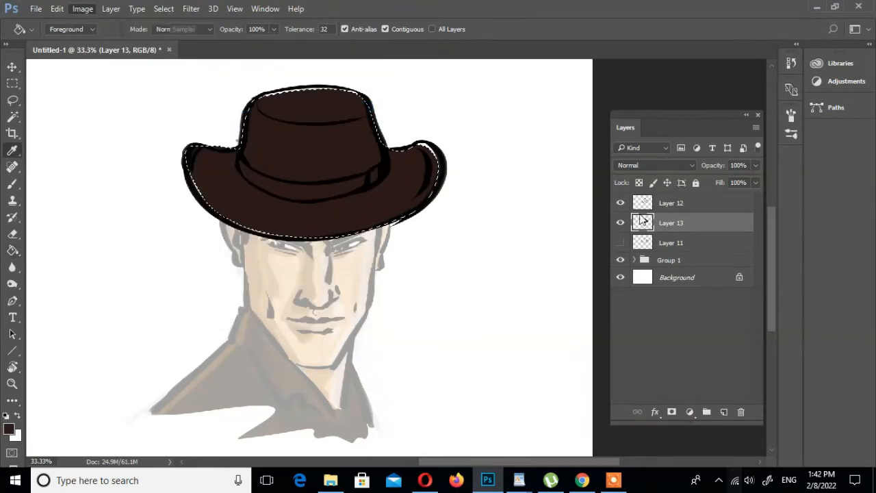
left_click_drag(661, 157, 687, 188)
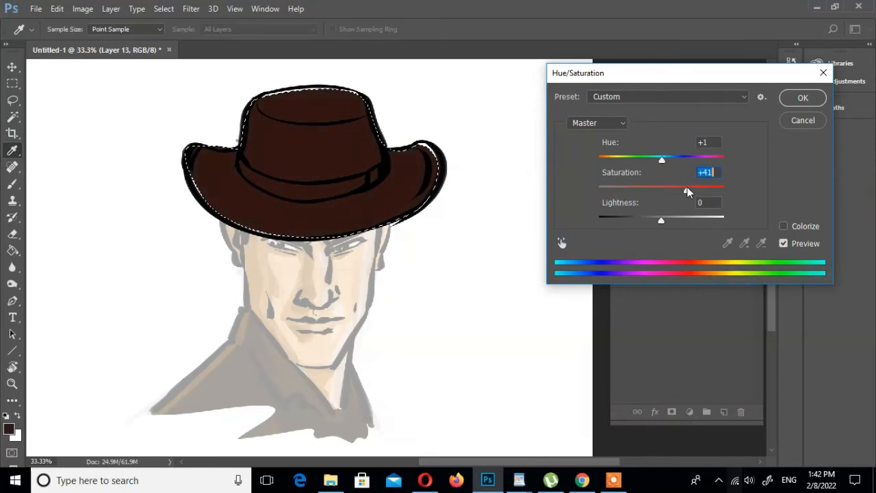
left_click_drag(661, 160, 664, 164)
left_click(802, 102)
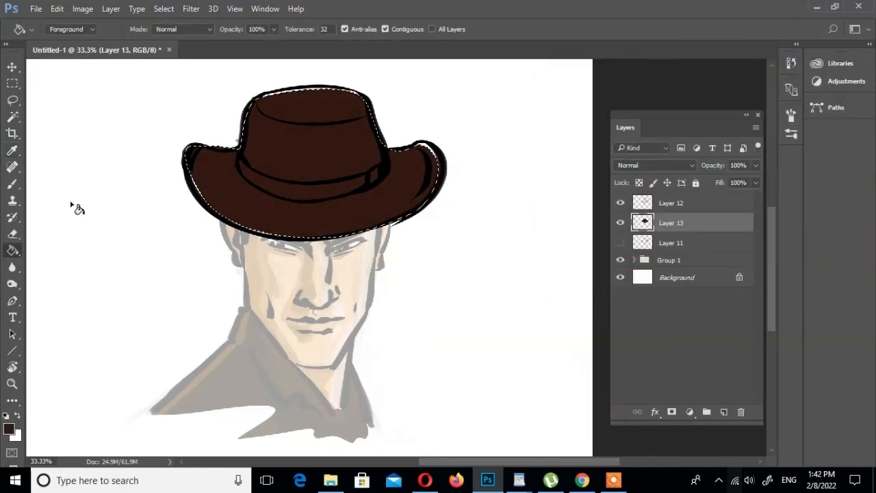
Step: Deselect, sample the hat's brown and brush over the white gaps along the brim and crown outlines on Layer 13
key("ctrl+d")
key("b")
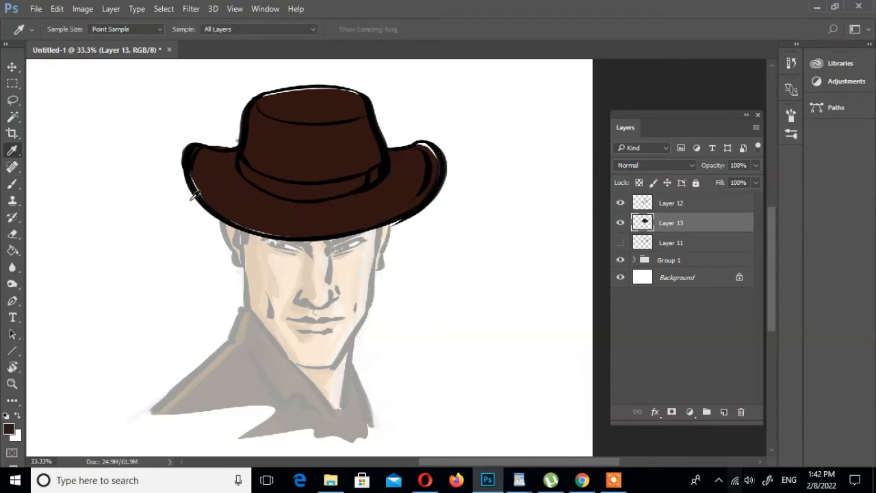
left_click(192, 198, "alt")
left_click_drag(196, 184, 273, 240)
left_click_drag(417, 145, 434, 182)
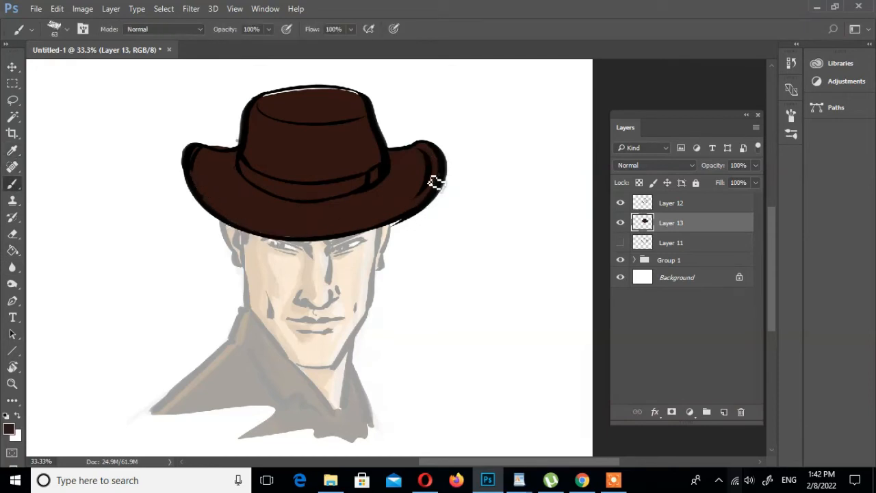
left_click_drag(271, 98, 354, 98)
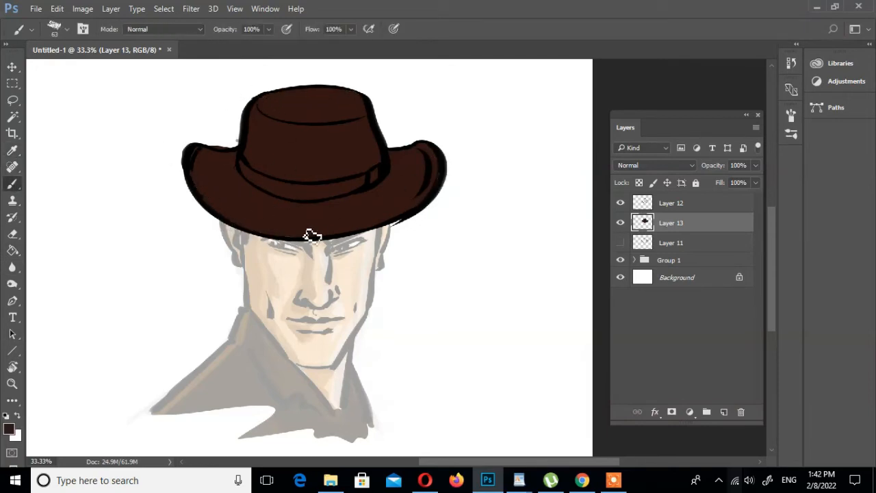
Step: Try a dusty pink (#b17e75) highlight stroke down the crown's left edge and undo it
key("v")
left_click(13, 233)
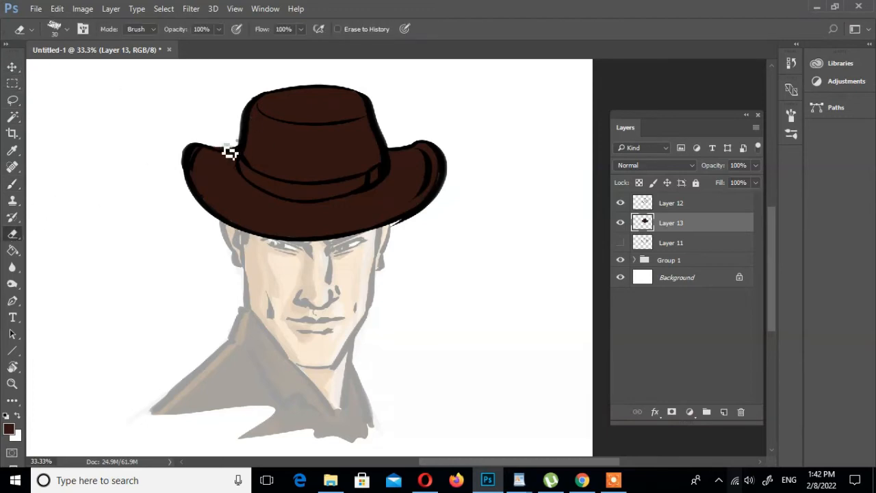
left_click(13, 150)
left_click(8, 428)
left_click(542, 138)
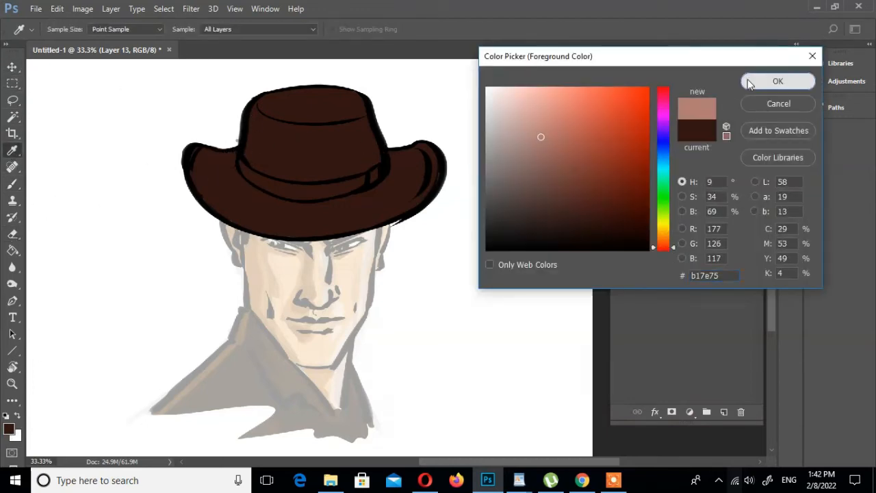
left_click(777, 81)
key("b")
left_click_drag(253, 108, 248, 153)
key("ctrl+z")
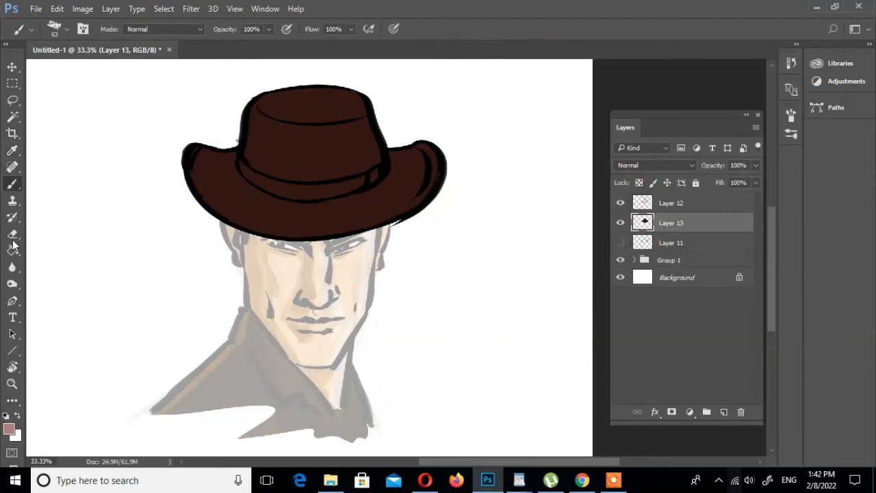
Step: Set the foreground colour to pale beige (#d8cfa6) and brush highlights on the left of the brim, crown side and crown top
left_click(9, 428)
left_click(662, 228)
left_click(523, 112)
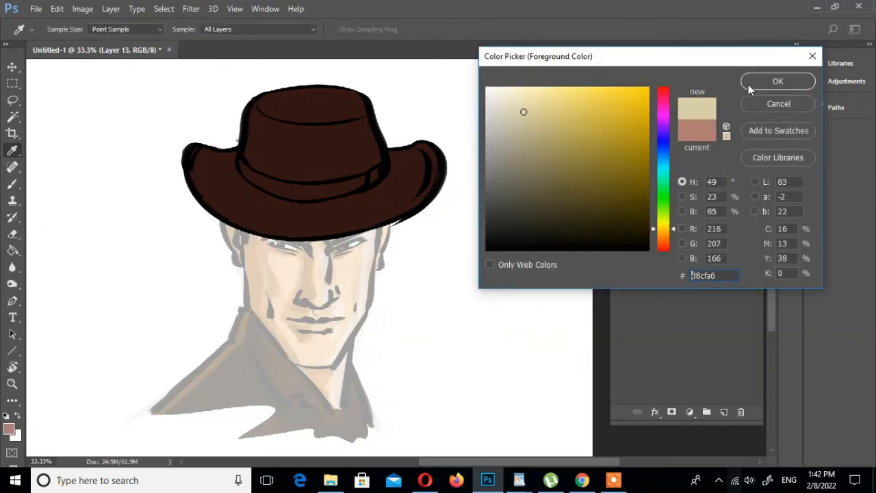
left_click(750, 83)
mouse_move(252, 111)
left_mouse_down()
mouse_move(251, 170)
mouse_move(206, 165)
mouse_move(233, 209)
left_mouse_up()
left_click_drag(249, 161, 275, 177)
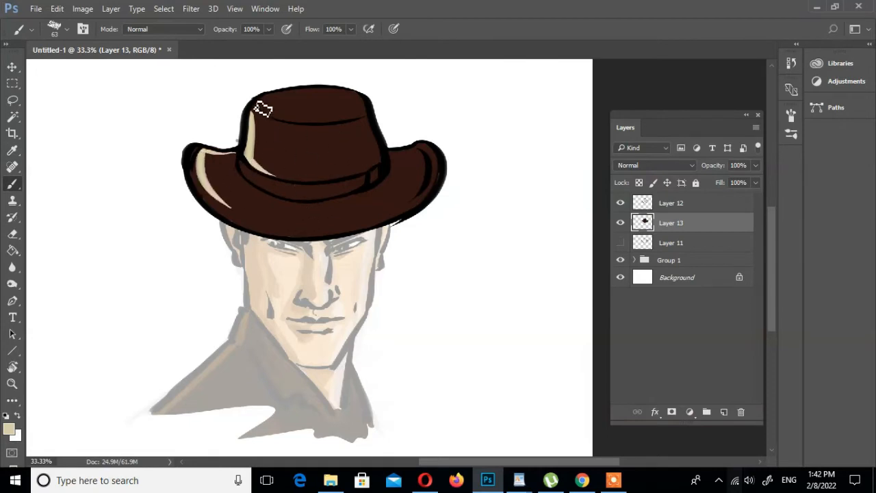
left_click_drag(260, 107, 296, 117)
Step: Add a new layer above Layer 11, sample the brown of the crown and darken it as the foreground colour
left_click(686, 245)
key("ctrl+shift+alt+n")
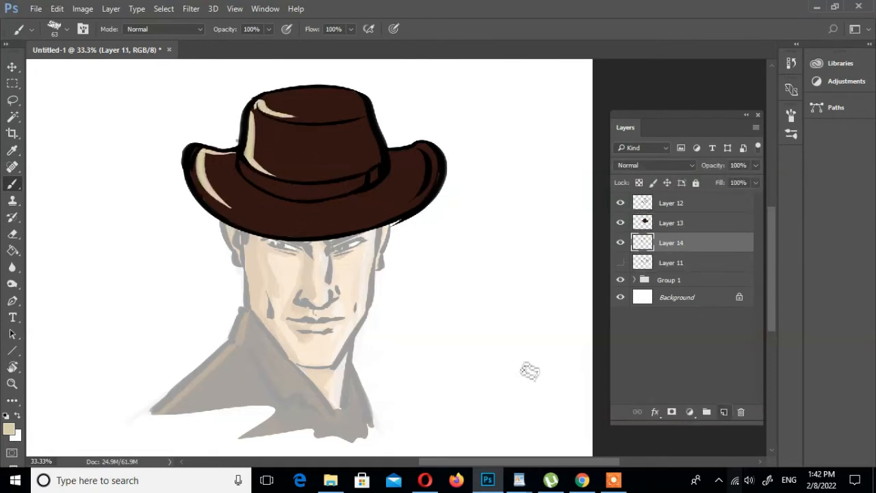
left_click(13, 151)
left_click(359, 147)
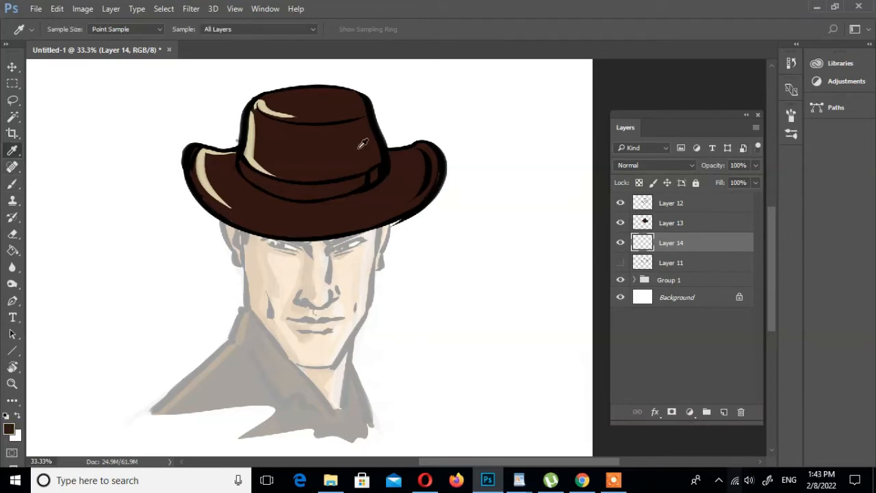
left_click(9, 429)
left_click(554, 236)
left_click(745, 82)
key("j")
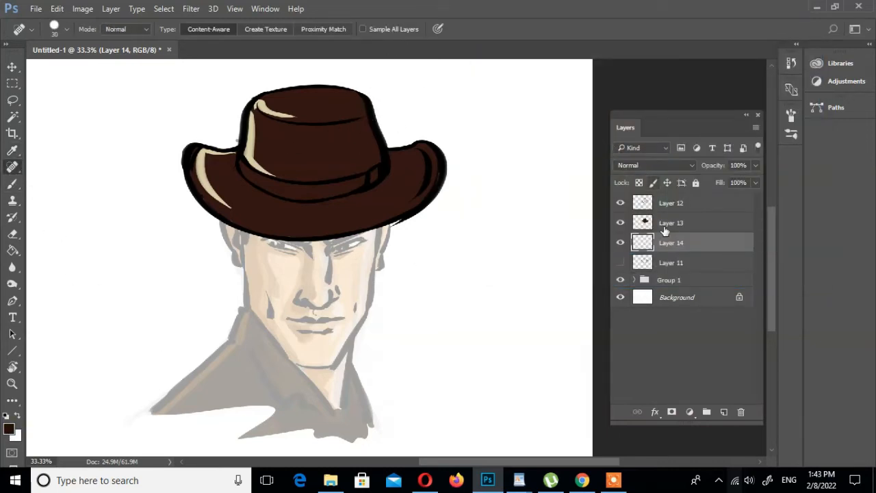
Step: Add a new layer above Layer 13 and brush dark shading over the crown's right side and the hat band
left_click(677, 223)
left_click(724, 411)
key("bracketright")
key("bracketright")
key("b")
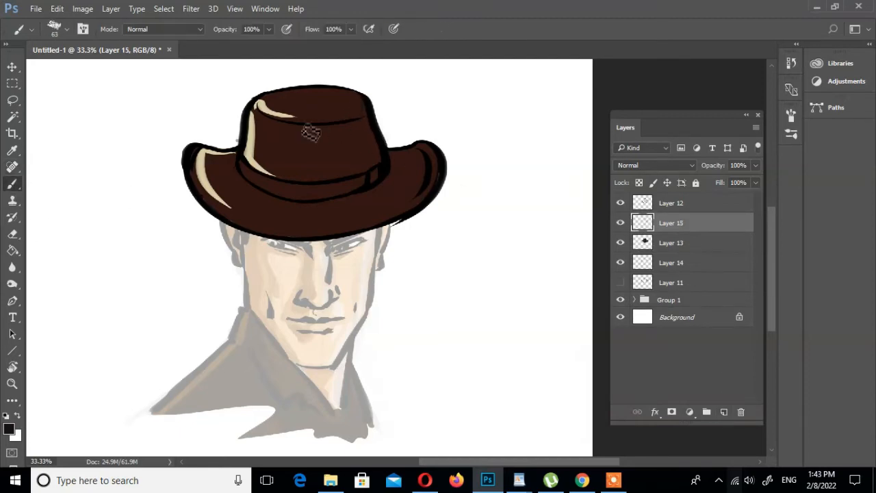
mouse_move(364, 128)
left_mouse_down()
mouse_move(357, 152)
mouse_move(360, 129)
mouse_move(379, 165)
mouse_move(372, 168)
mouse_move(386, 166)
mouse_move(361, 189)
left_mouse_up()
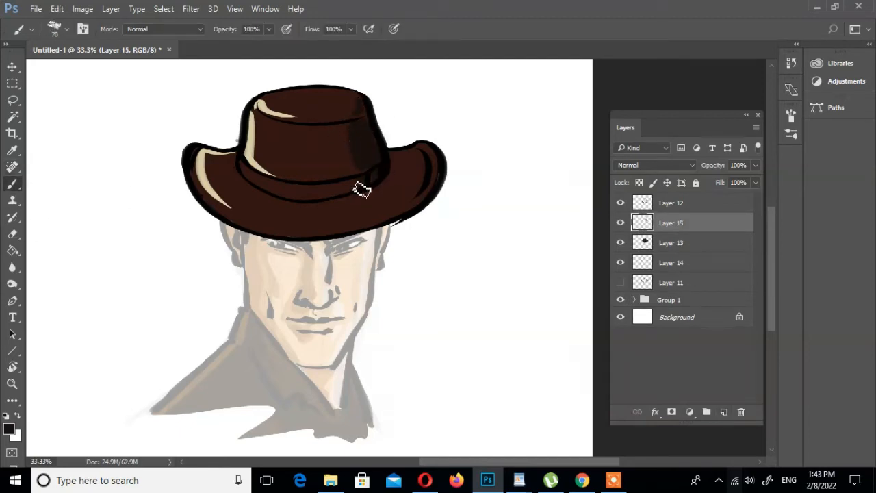
mouse_move(248, 175)
left_mouse_down()
mouse_move(295, 201)
mouse_move(258, 190)
left_mouse_up()
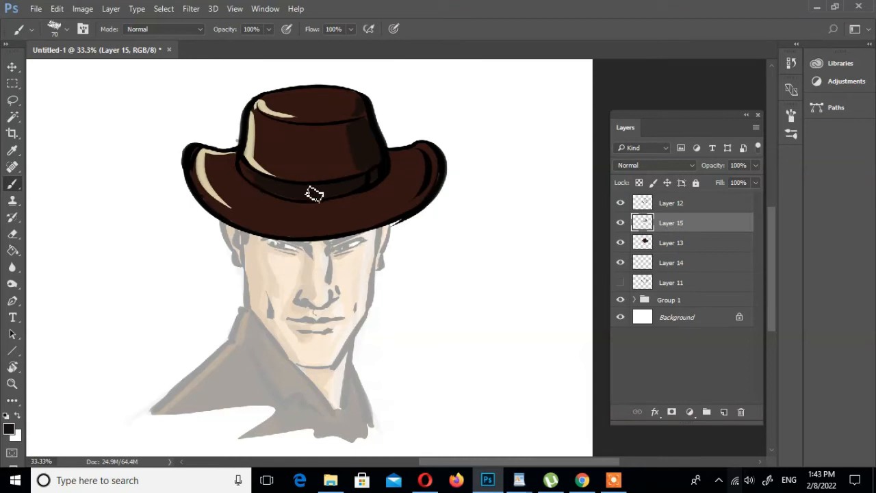
Step: Enlarge the brush to 90 and shade the right and lower brim, the crown's top and its right side
key("bracketright")
key("bracketright")
mouse_move(394, 162)
left_mouse_down()
mouse_move(374, 183)
mouse_move(409, 150)
mouse_move(382, 185)
mouse_move(412, 167)
mouse_move(346, 207)
mouse_move(396, 181)
mouse_move(387, 212)
mouse_move(427, 169)
mouse_move(365, 219)
mouse_move(305, 235)
mouse_move(377, 212)
mouse_move(286, 239)
left_mouse_up()
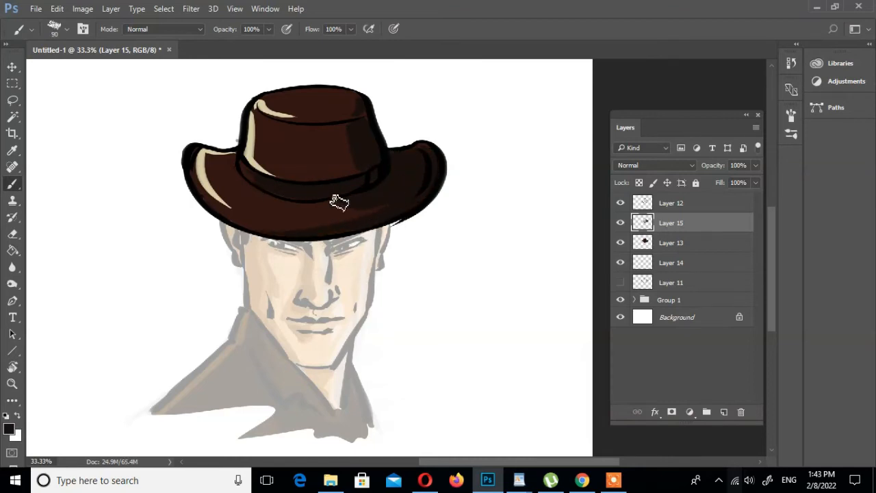
left_click_drag(339, 202, 363, 220)
left_click_drag(327, 96, 288, 121)
left_click_drag(354, 128, 363, 174)
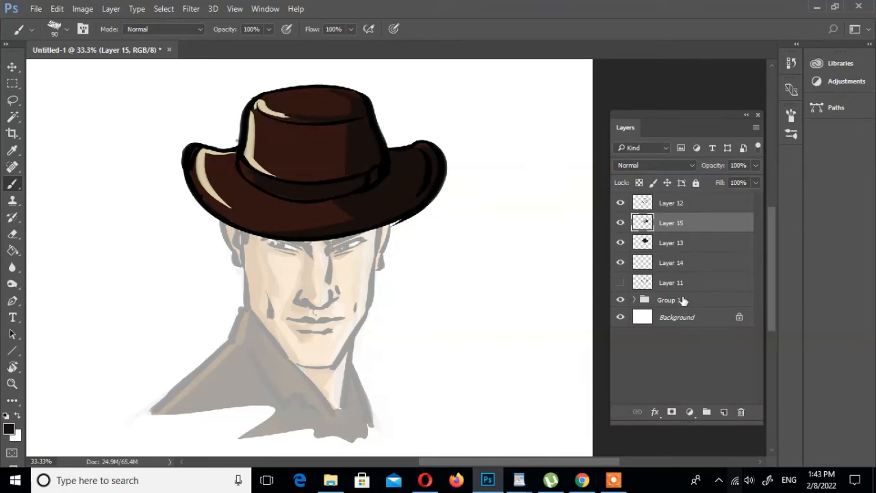
Step: Restore Group 1 to 100% opacity and add a new layer above Layer 14
left_click(682, 300)
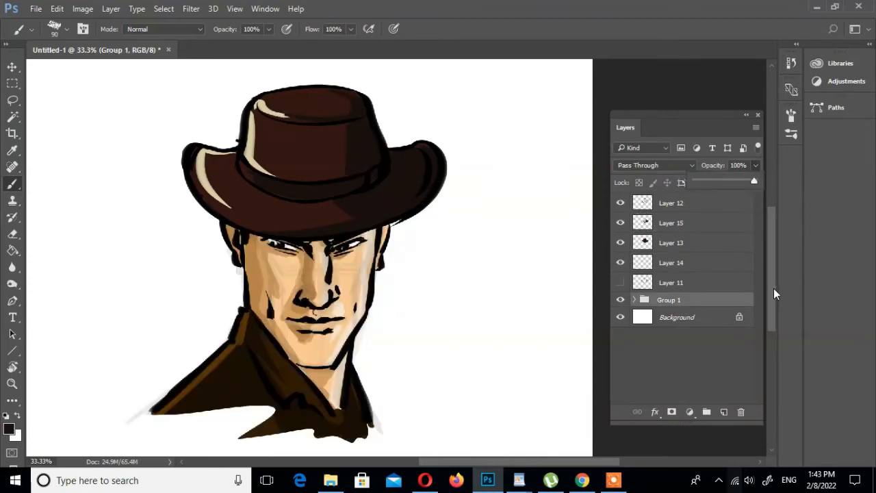
left_click(670, 264)
key("ctrl+shift+alt+n")
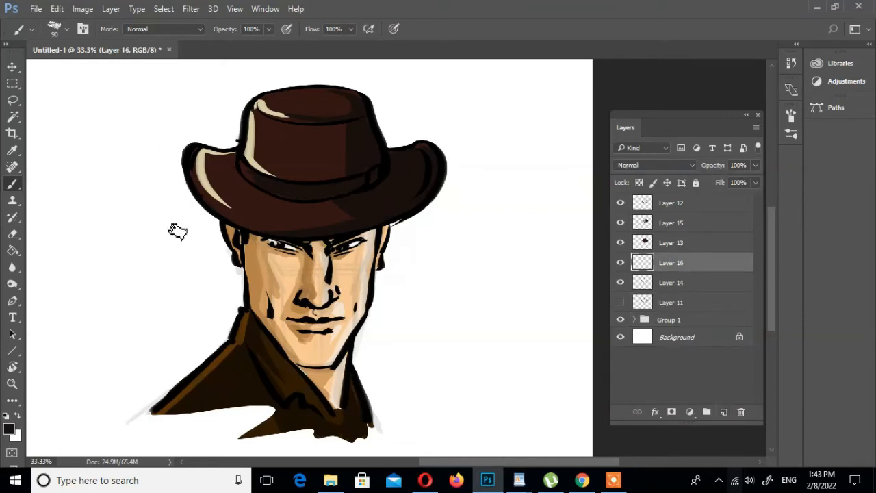
Step: Brush a dark shadow under the brim across the eyes and brow, reducing the shadow layer's opacity to 27%
mouse_move(250, 239)
left_mouse_down()
mouse_move(288, 255)
mouse_move(284, 247)
mouse_move(303, 251)
mouse_move(319, 241)
mouse_move(300, 254)
mouse_move(359, 245)
left_mouse_up()
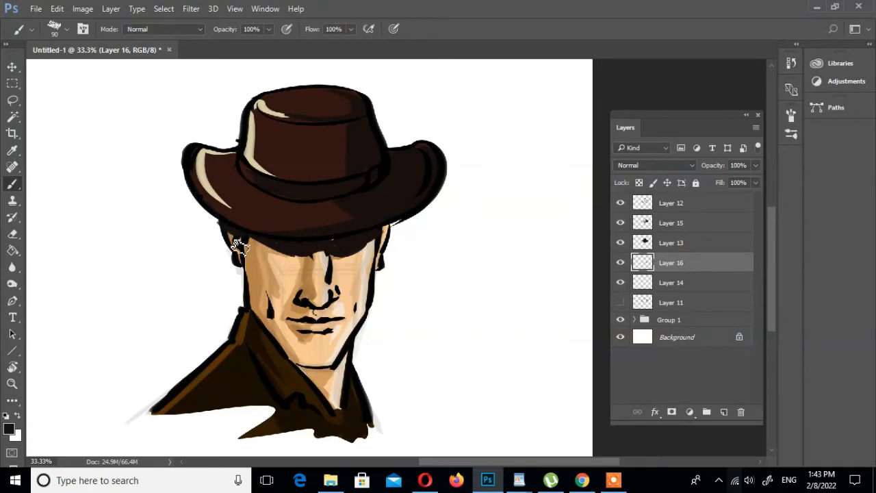
left_click_drag(741, 177, 708, 179)
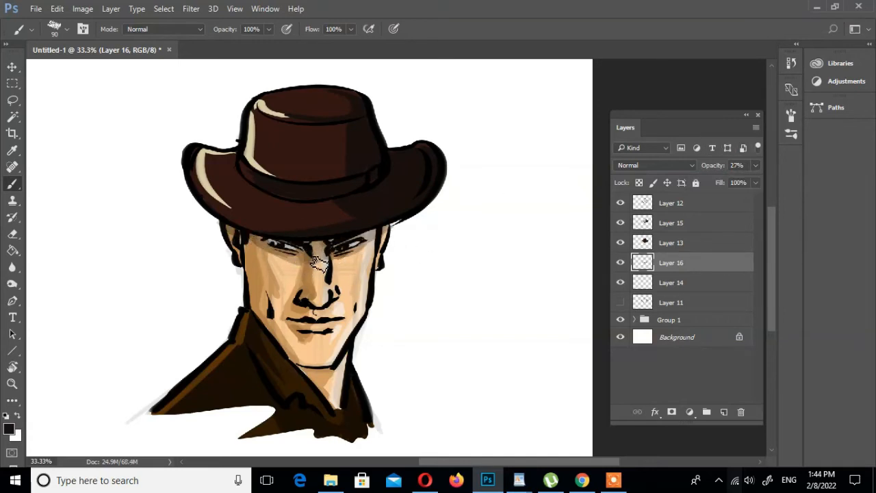
left_click_drag(356, 247, 379, 236)
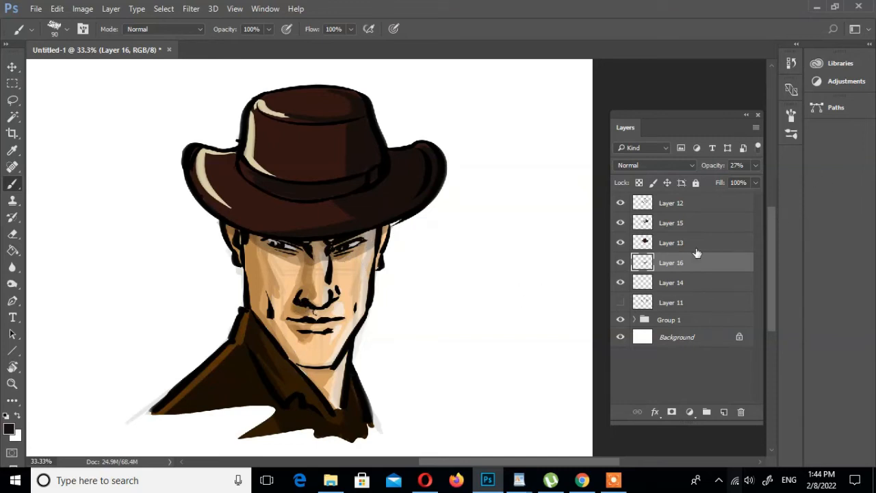
Step: Create a layer group at the top of the stack, move Layers 12 through 14 into it, then collapse and hide the group
left_click(666, 207)
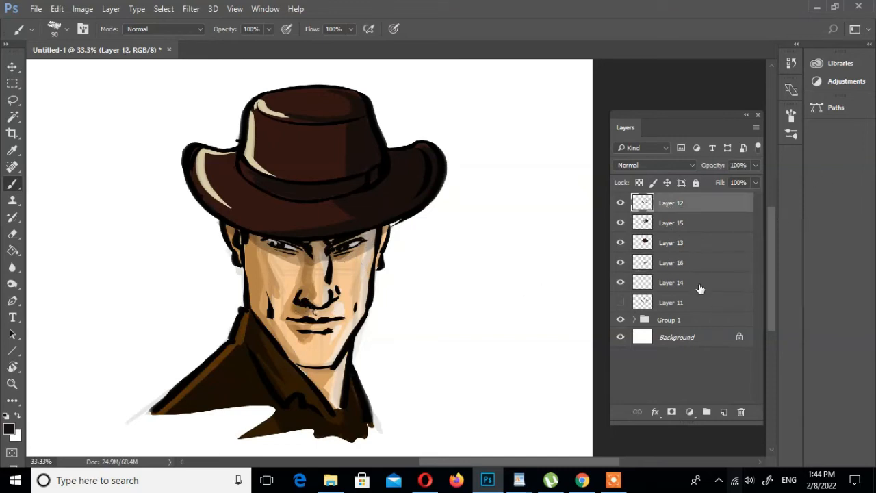
left_click(667, 284)
left_click(706, 411)
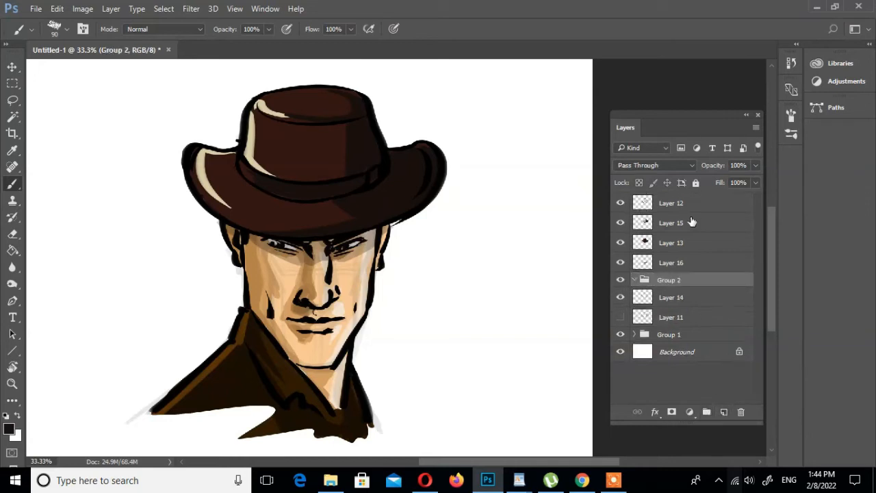
left_click_drag(660, 284, 664, 202)
left_click(665, 217)
left_click(670, 301)
left_click(674, 218, "shift")
left_click(635, 201)
left_click(620, 200)
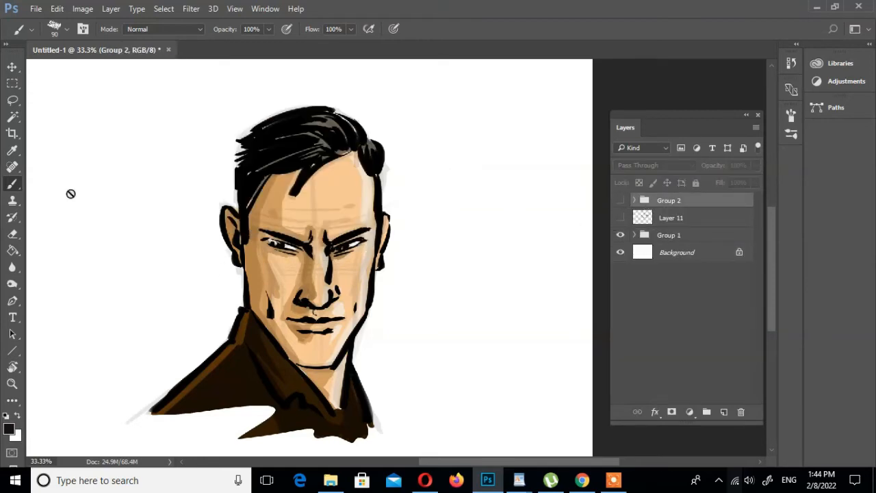
Step: Add two new layers above Group 2 and set the foreground colour to black
left_click(723, 412)
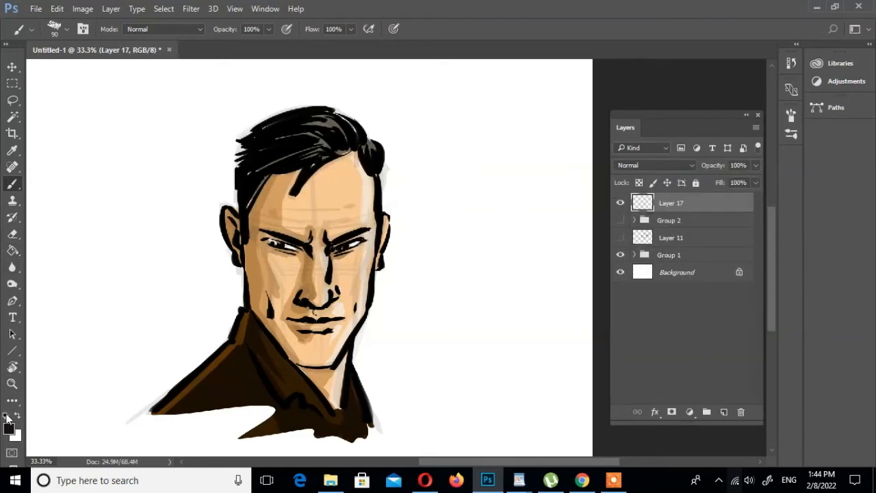
left_click(9, 427)
left_click_drag(514, 212, 487, 254)
left_click(778, 81)
left_click(723, 412)
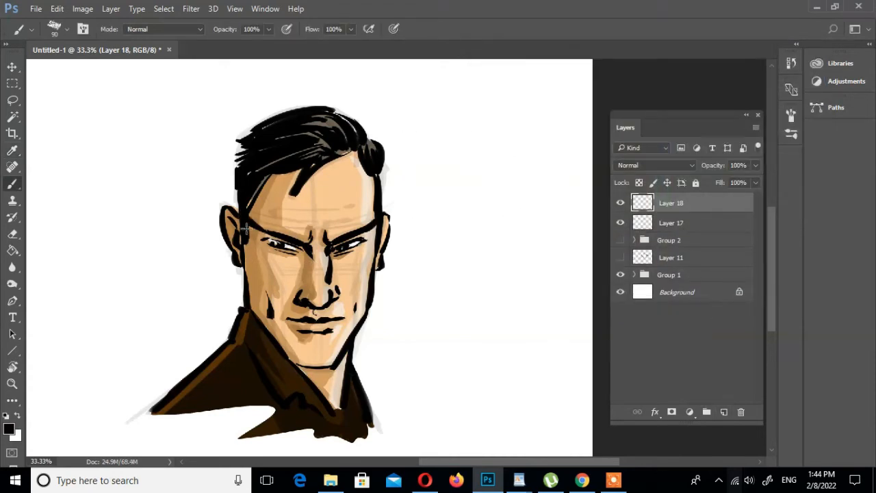
Step: Brush the outline of wraparound sunglasses over both eyes on Layer 18 and fill the lenses solid black
left_click_drag(253, 226, 306, 274)
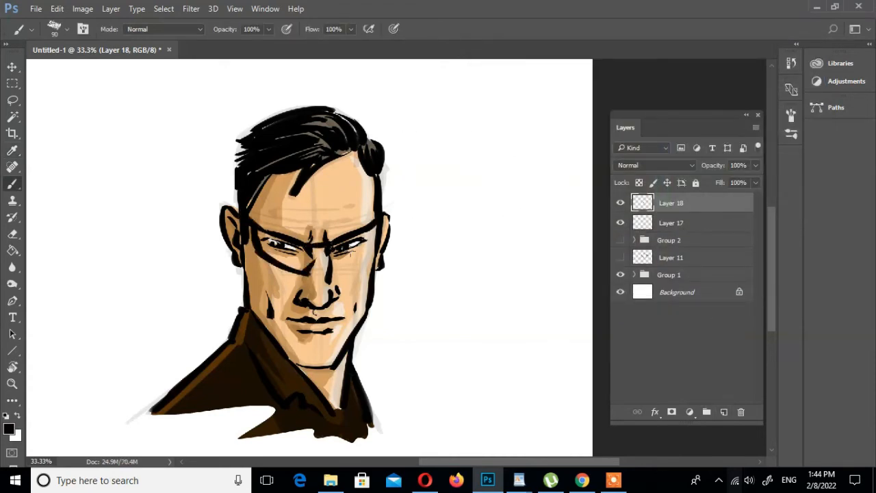
left_click_drag(372, 226, 344, 268)
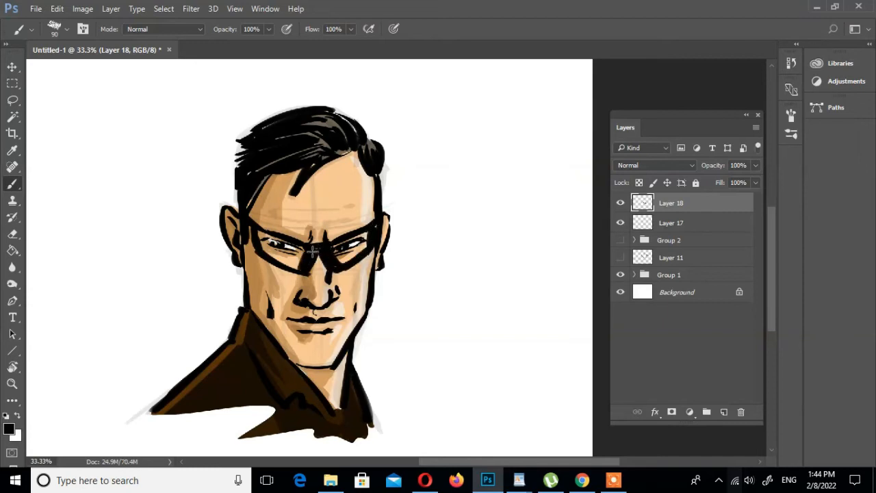
mouse_move(305, 230)
left_mouse_down()
mouse_move(267, 248)
mouse_move(319, 257)
left_mouse_up()
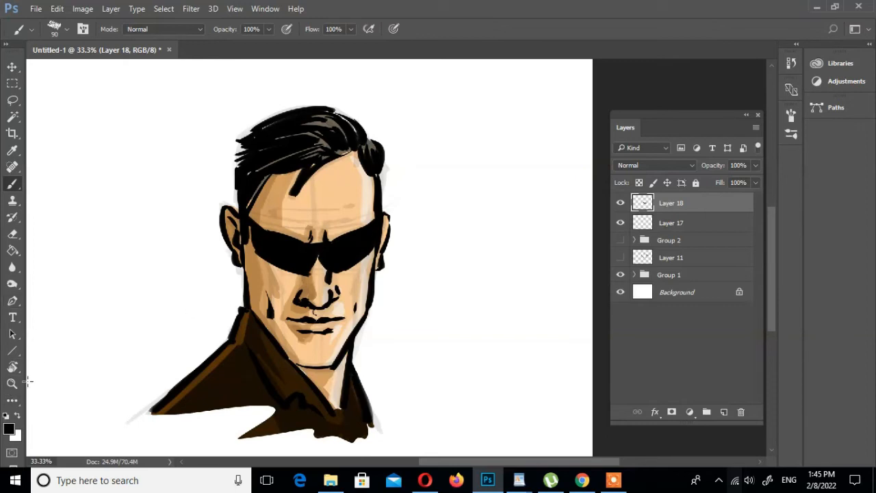
left_click(12, 234)
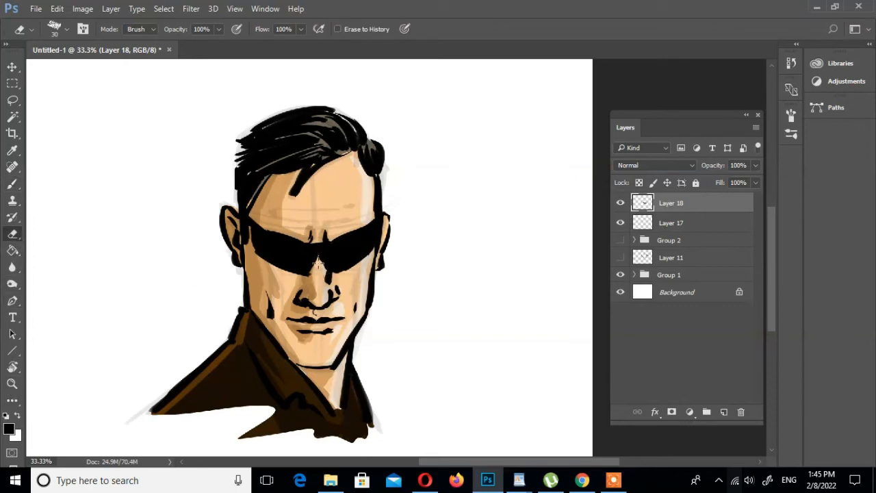
Step: Choose a muted grey-beige foreground colour and brush small reflections onto the sunglass lenses on a new layer
left_click(9, 427)
left_click(496, 167)
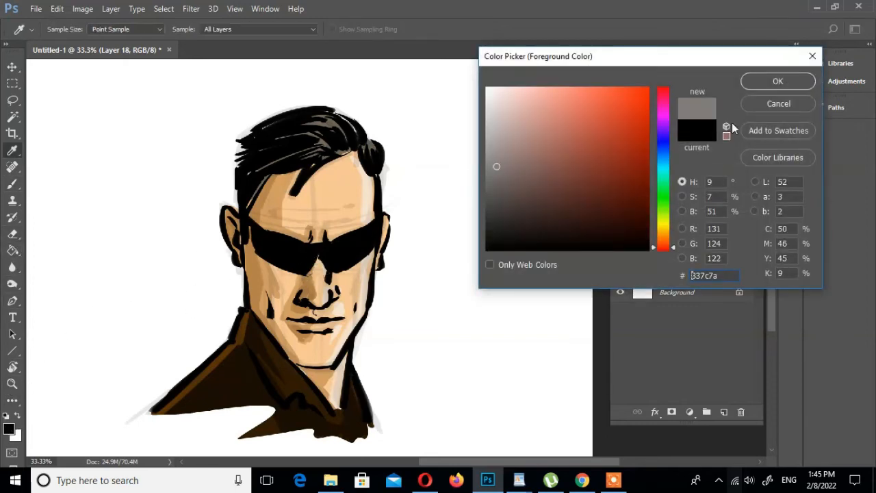
left_click(661, 233)
left_click(777, 81)
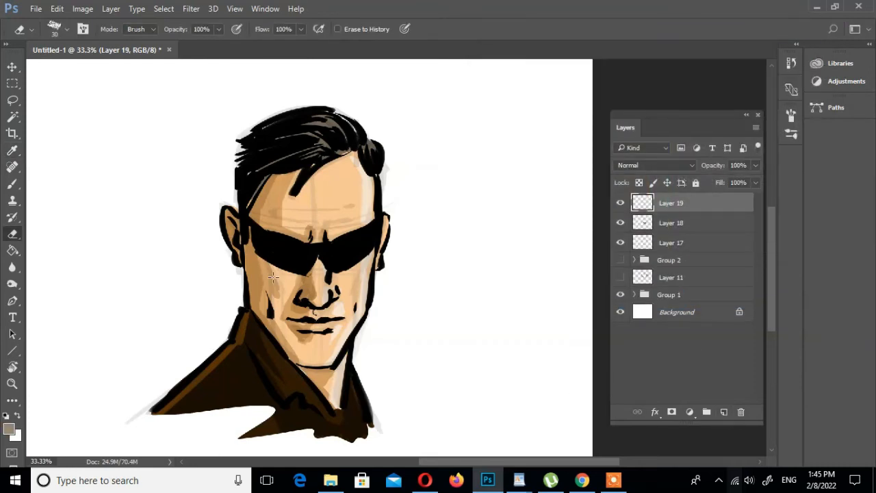
left_click(724, 413)
left_click(12, 184)
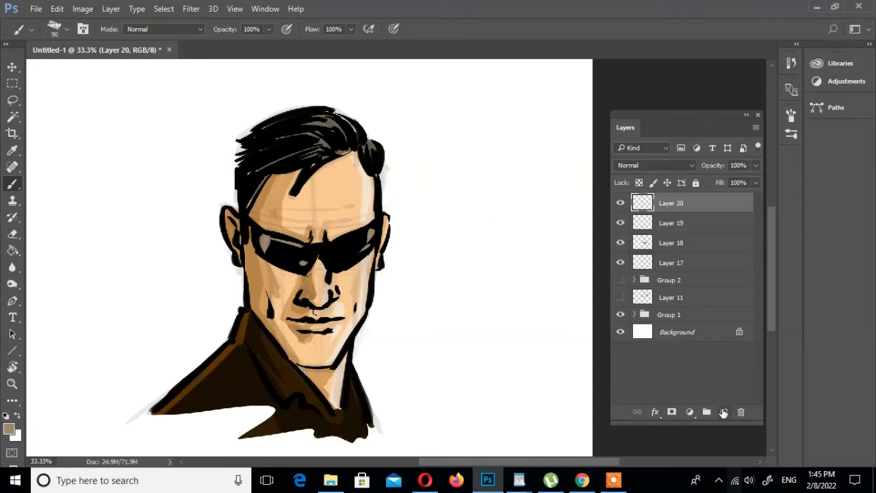
Step: Add a new layer above Layer 20 and sample a tan skin tone from the face for the Brush tool
left_click(723, 413)
left_click(12, 150)
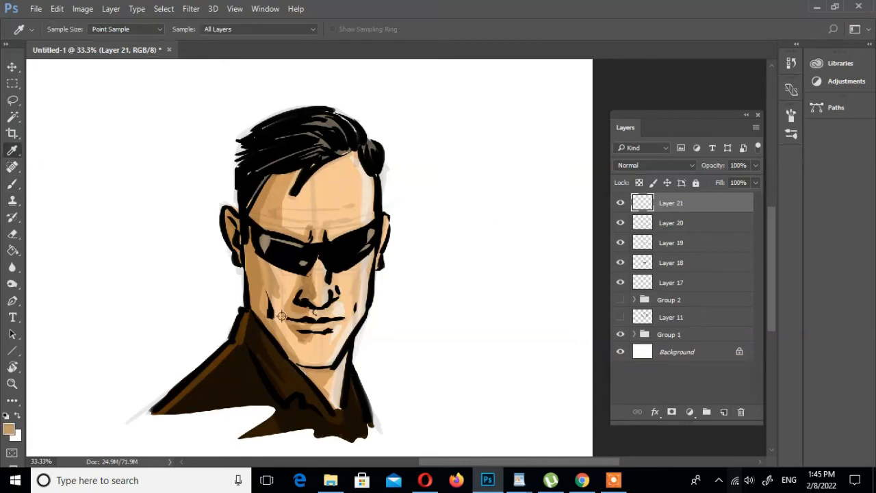
left_click(14, 187)
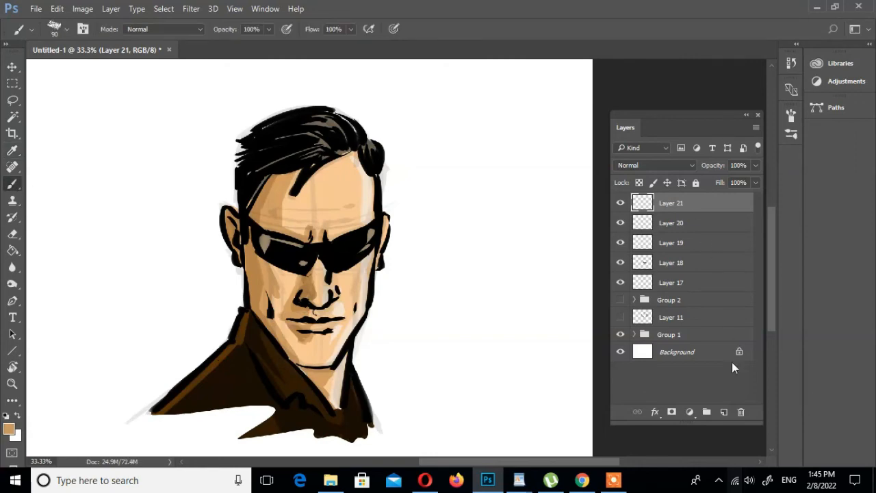
Step: Brush a thin black moustache above the mouth on a new layer, then add another empty layer on top
left_click(723, 411)
left_click_drag(178, 246, 140, 270)
key("ctrl+z")
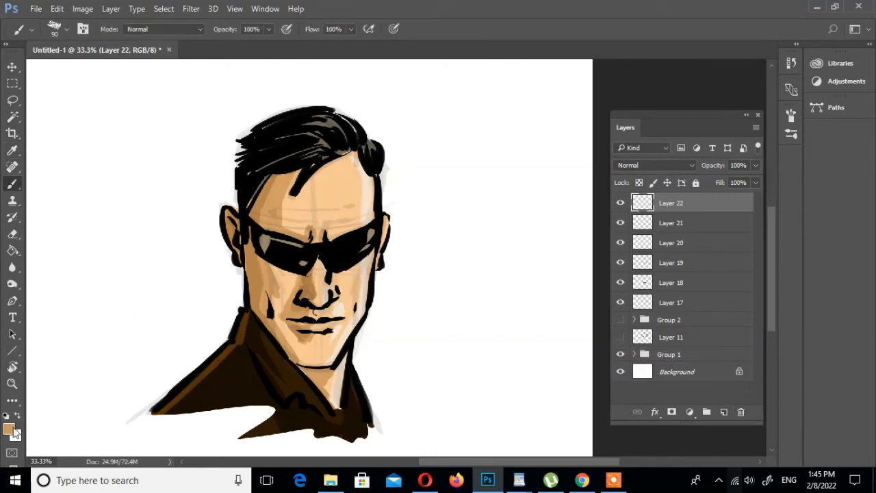
left_click(10, 429)
left_click_drag(538, 220, 487, 250)
left_click(778, 80)
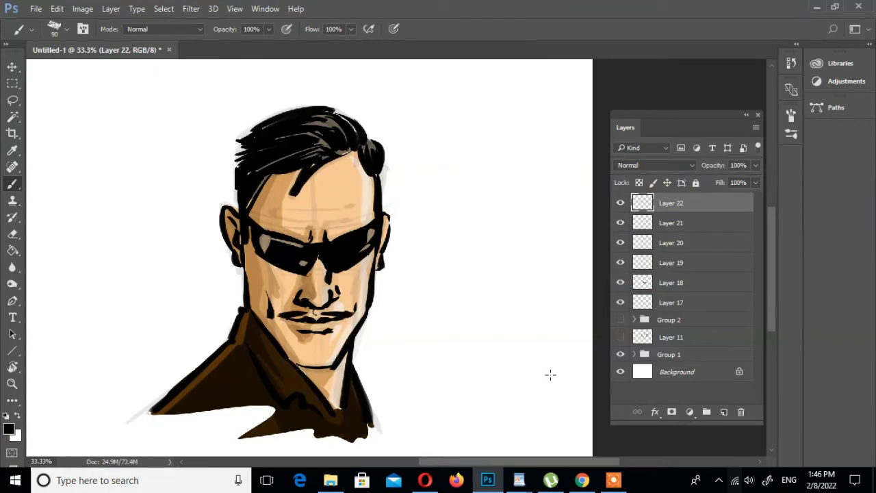
key("ctrl+shift+alt+n")
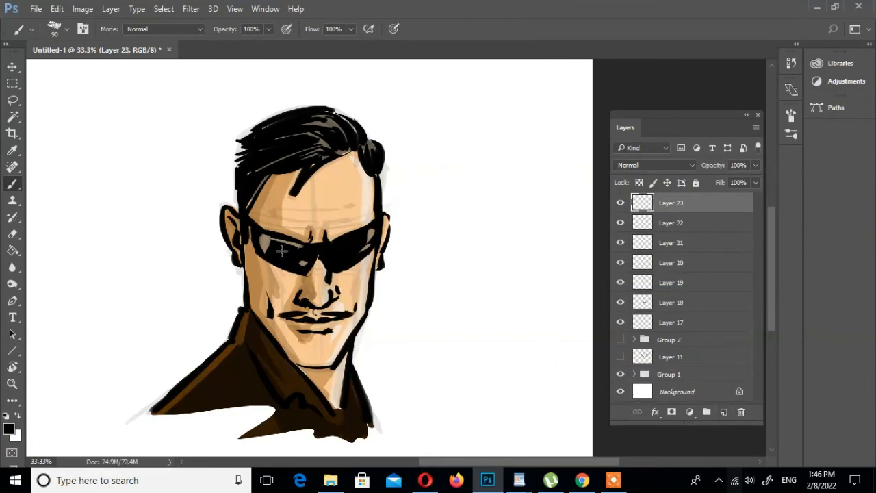
Step: Choose a dark grey foreground colour and brush beard stubble along the jaw, cheeks and chin on Layer 23 at 51% layer opacity
left_click(10, 429)
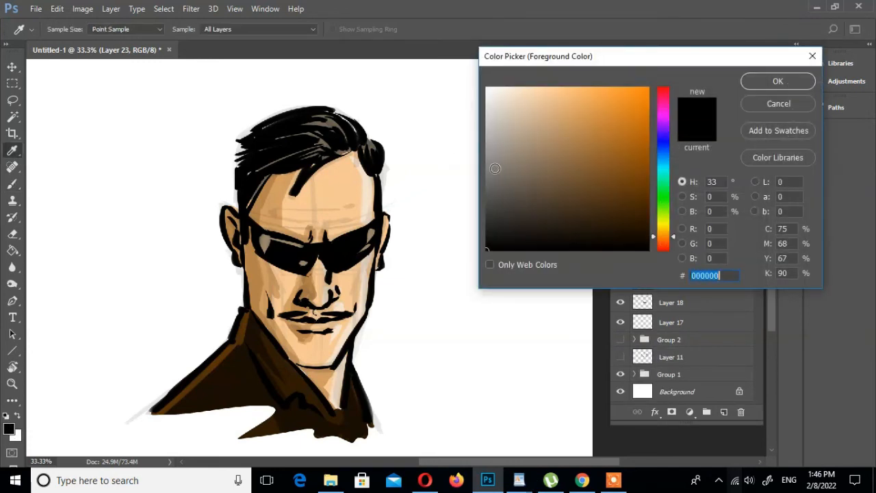
left_click(533, 205)
left_click(493, 205)
left_click(778, 81)
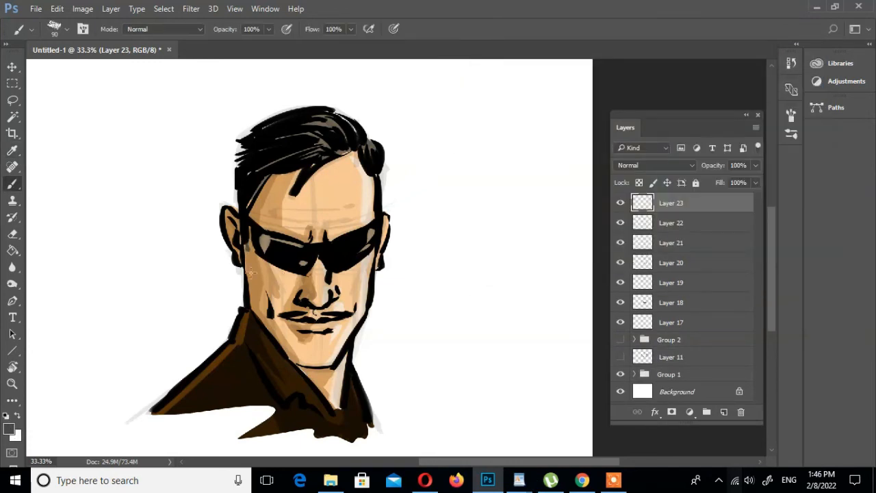
mouse_move(252, 272)
left_mouse_down()
mouse_move(255, 305)
mouse_move(284, 347)
left_mouse_up()
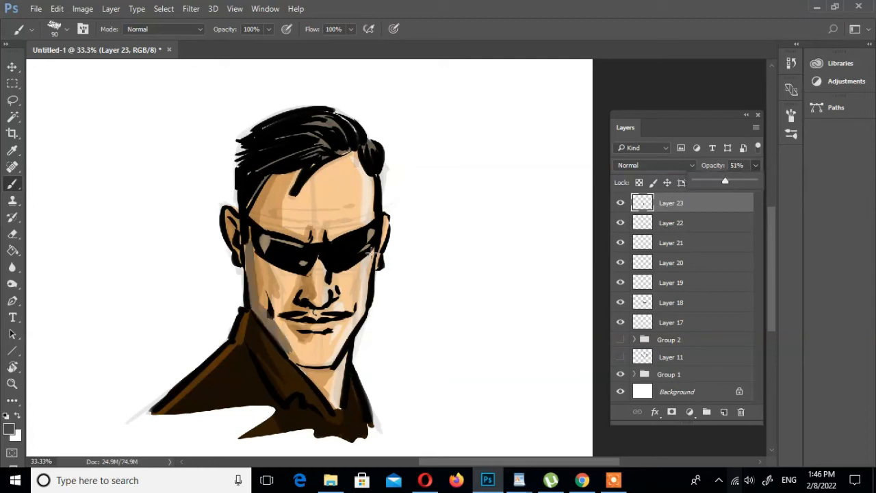
mouse_move(372, 252)
left_mouse_down()
mouse_move(368, 308)
mouse_move(331, 363)
left_mouse_up()
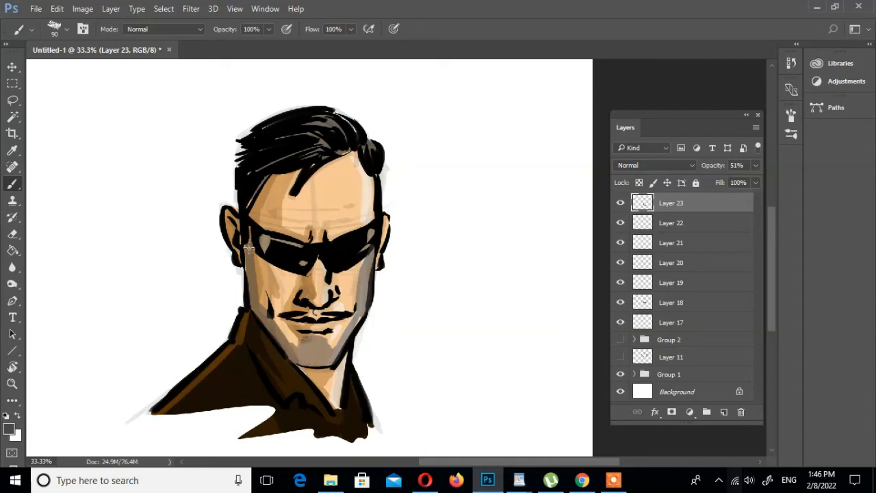
left_click_drag(248, 250, 257, 314)
left_click_drag(357, 279, 355, 311)
key("ctrl+z")
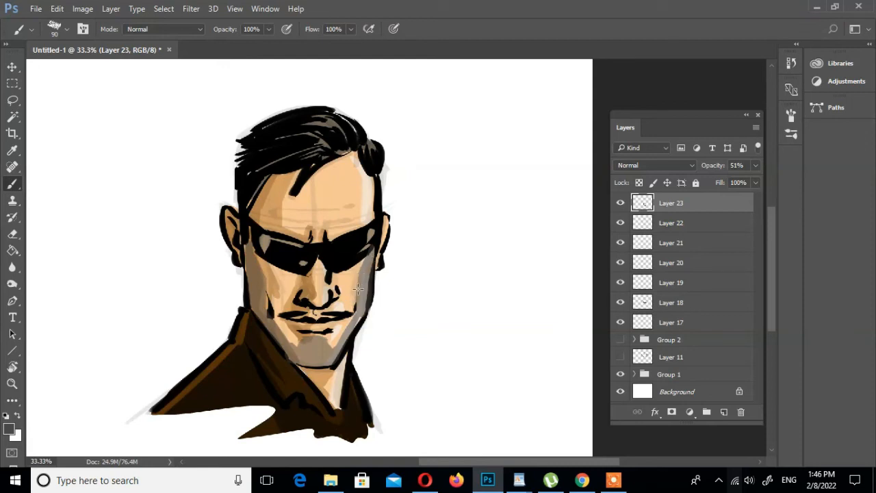
Step: Move the stubble layer below Layer 17 in the stack and hide the moustache layer
left_click_drag(712, 280, 714, 304)
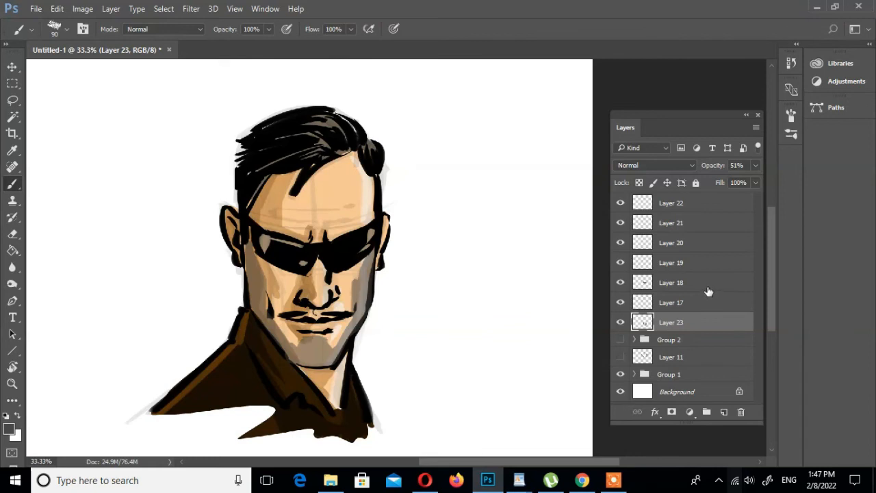
key("v")
left_click(298, 314)
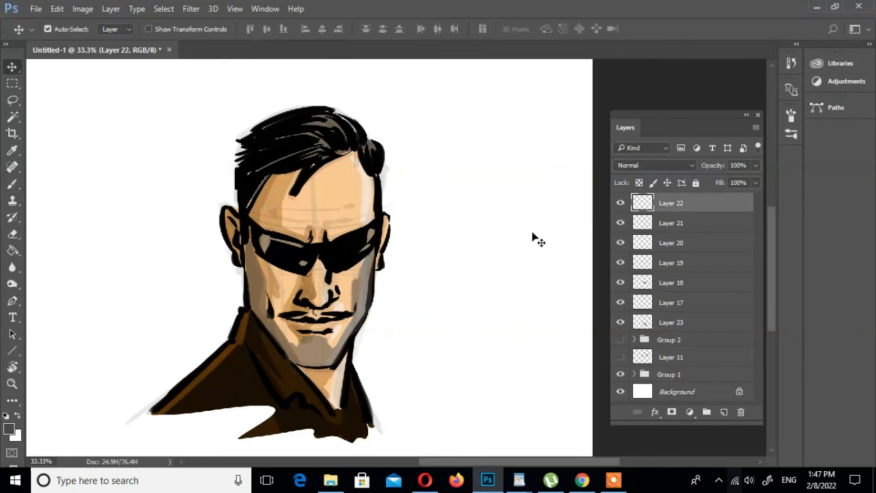
left_click(621, 204)
Step: Add two new layers at the top of the stack and sample black from the hair for the Brush tool
left_click(723, 411)
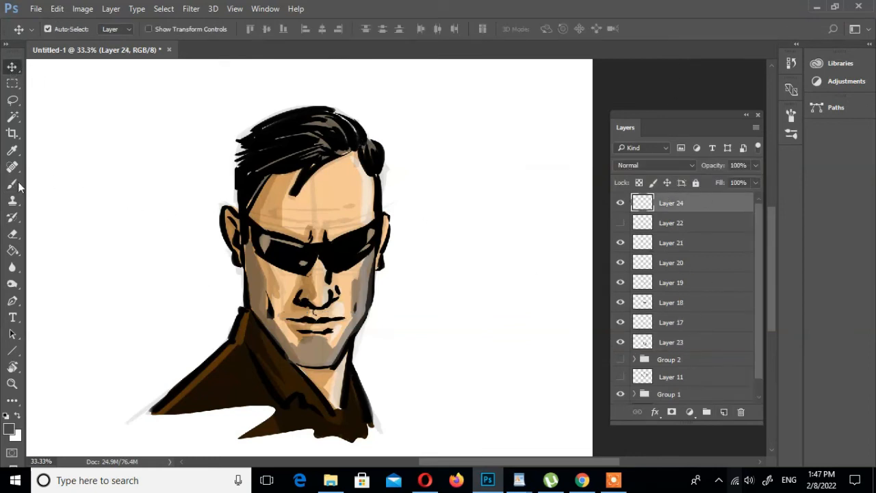
left_click(12, 150)
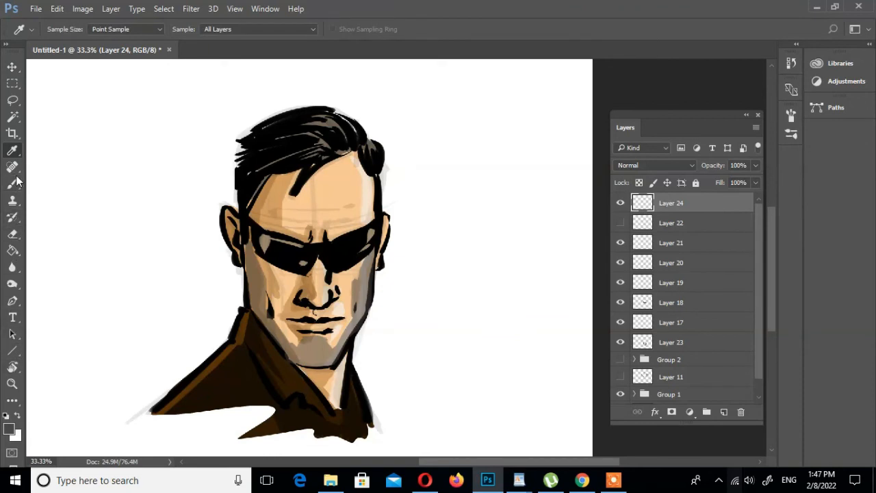
left_click(274, 147)
left_click(12, 183)
left_click(723, 411)
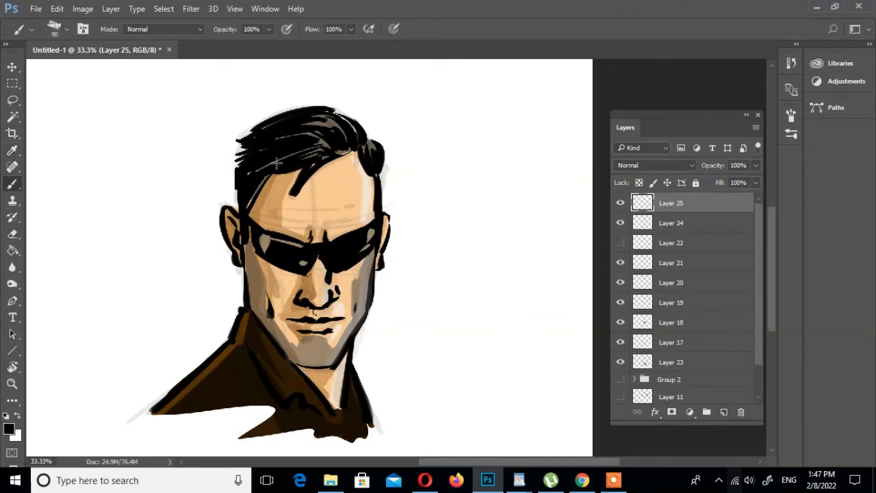
Step: Brush fuller black hair on Layer 25 around the crown, along the hairline and down both temples
mouse_move(282, 113)
left_mouse_down()
mouse_move(228, 152)
mouse_move(210, 185)
mouse_move(211, 256)
left_mouse_up()
left_click_drag(230, 222, 209, 243)
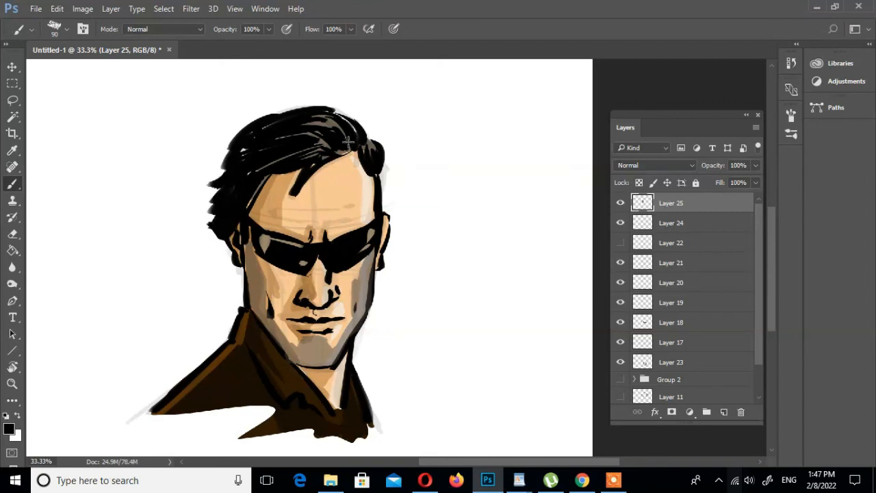
left_click_drag(254, 175, 358, 160)
mouse_move(335, 115)
left_mouse_down()
mouse_move(375, 156)
mouse_move(370, 135)
mouse_move(394, 243)
left_mouse_up()
left_click_drag(393, 187, 404, 245)
left_click_drag(241, 212, 217, 261)
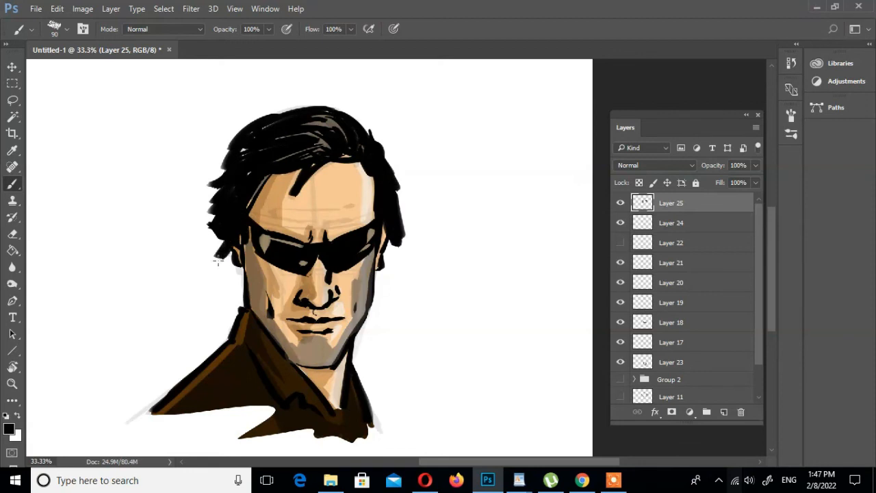
Step: Extend the black hair over both ears and down beside the jaw to the collar with wavy locks
mouse_move(230, 228)
left_mouse_down()
mouse_move(225, 255)
mouse_move(205, 308)
left_mouse_up()
left_click_drag(240, 266, 219, 341)
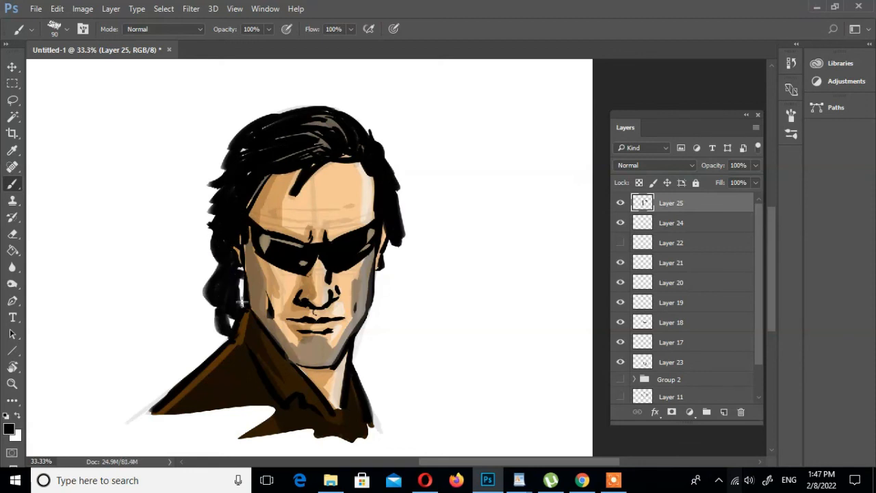
left_click_drag(241, 301, 236, 309)
left_click_drag(394, 266, 399, 278)
mouse_move(384, 236)
left_mouse_down()
mouse_move(396, 284)
mouse_move(384, 249)
left_mouse_up()
mouse_move(387, 265)
left_mouse_down()
mouse_move(374, 299)
mouse_move(377, 329)
left_mouse_up()
left_click_drag(381, 286, 367, 335)
left_click_drag(374, 303, 354, 344)
left_click_drag(238, 305, 232, 327)
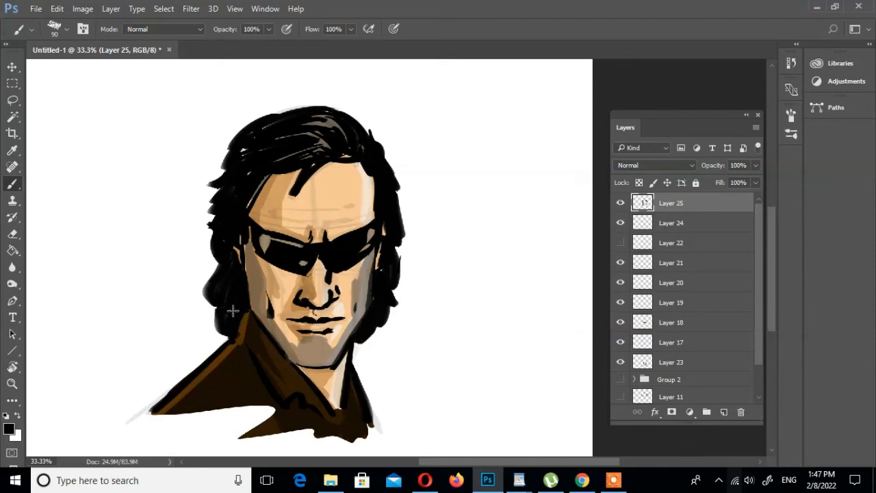
Step: Thicken the outer edges and lower ends of the long locks and fill the gap at the temple hairline with black
left_click_drag(218, 260, 208, 288)
mouse_move(223, 229)
left_mouse_down()
mouse_move(204, 267)
mouse_move(227, 342)
left_mouse_up()
left_click_drag(376, 333, 355, 353)
left_click_drag(266, 176, 247, 207)
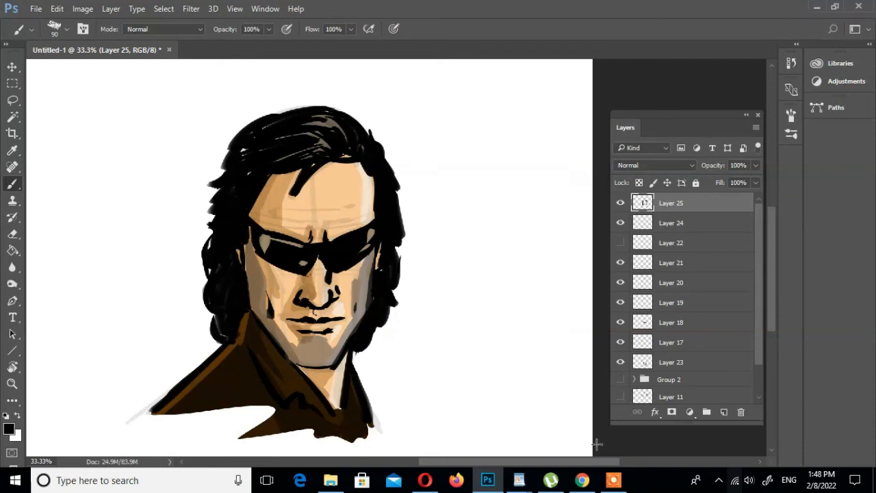
left_click_drag(231, 325, 226, 343)
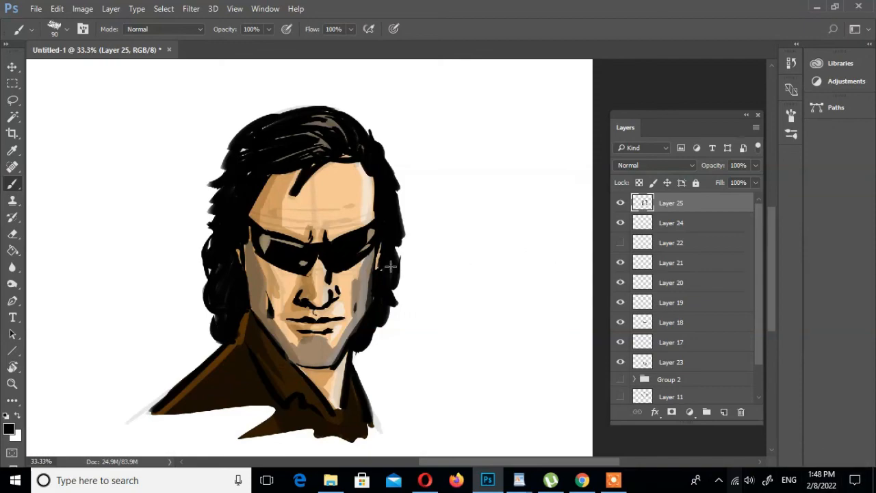